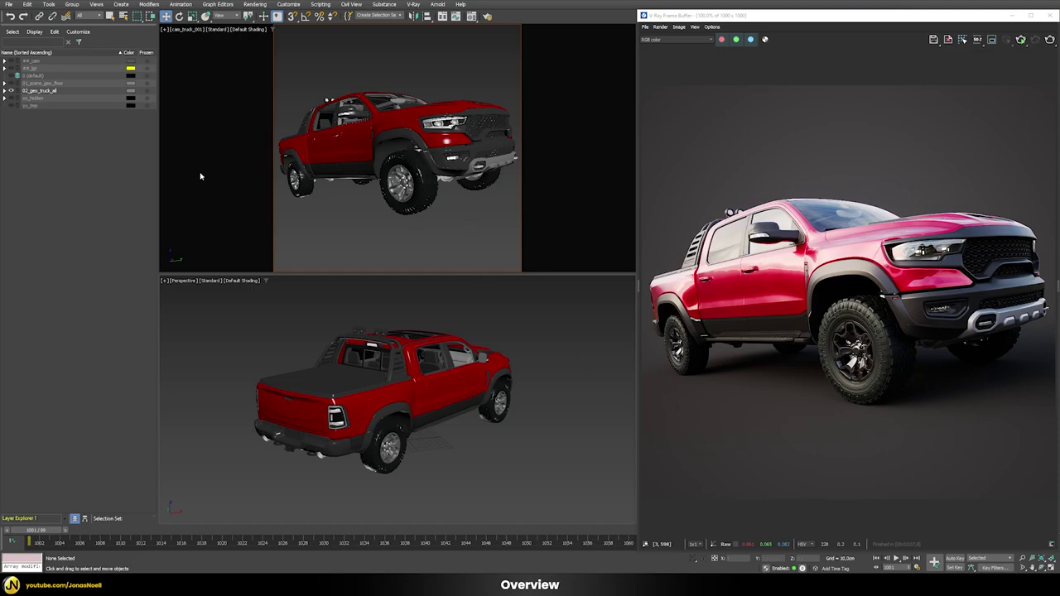
- Open the Slate Material Editor and try the shd_dummy and shd_dust materials on the selected truck one after the other
click(471, 16)
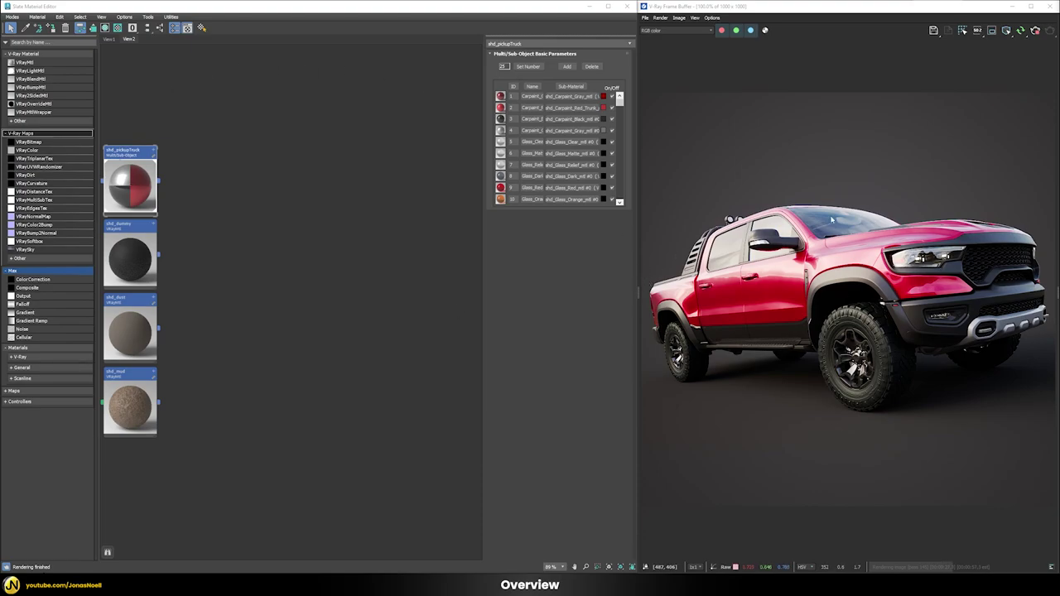
right_click(131, 256)
click(146, 267)
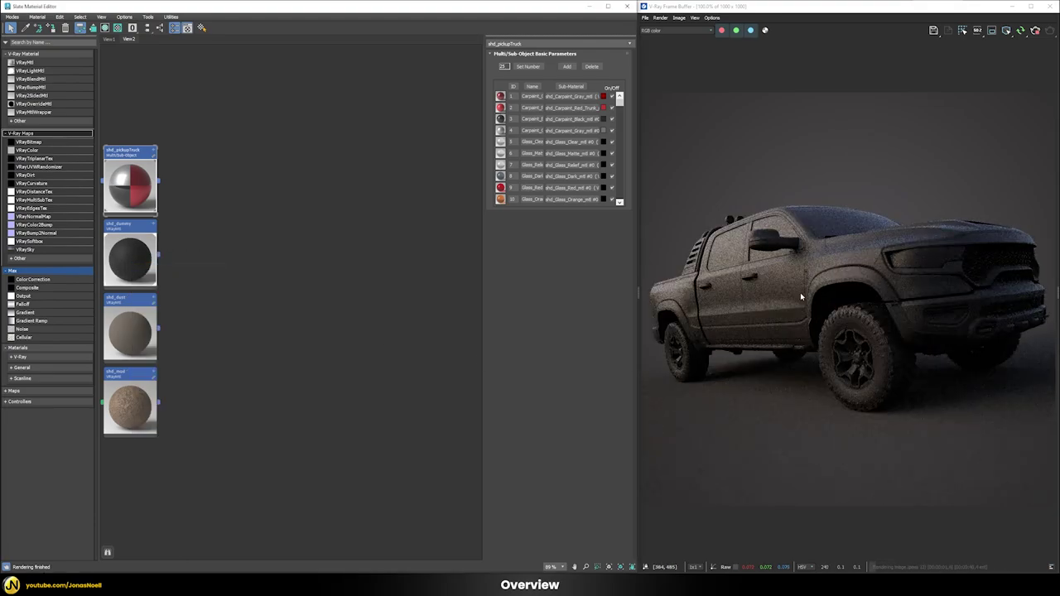
right_click(137, 330)
click(166, 69)
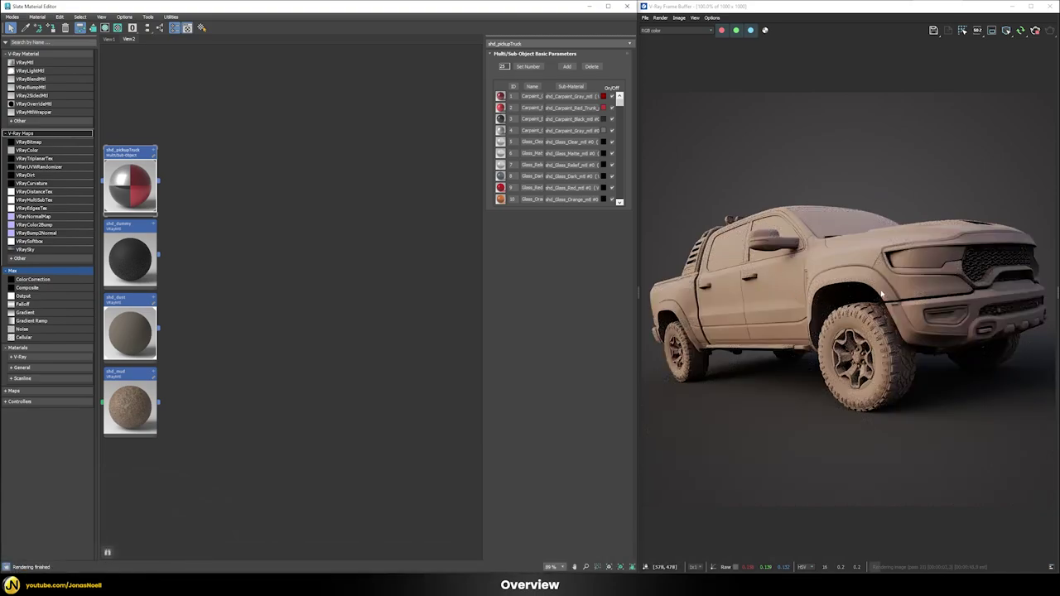
- Try the shd_mud material on the selected truck and reassign the original shd_pickupTruck material
right_click(135, 411)
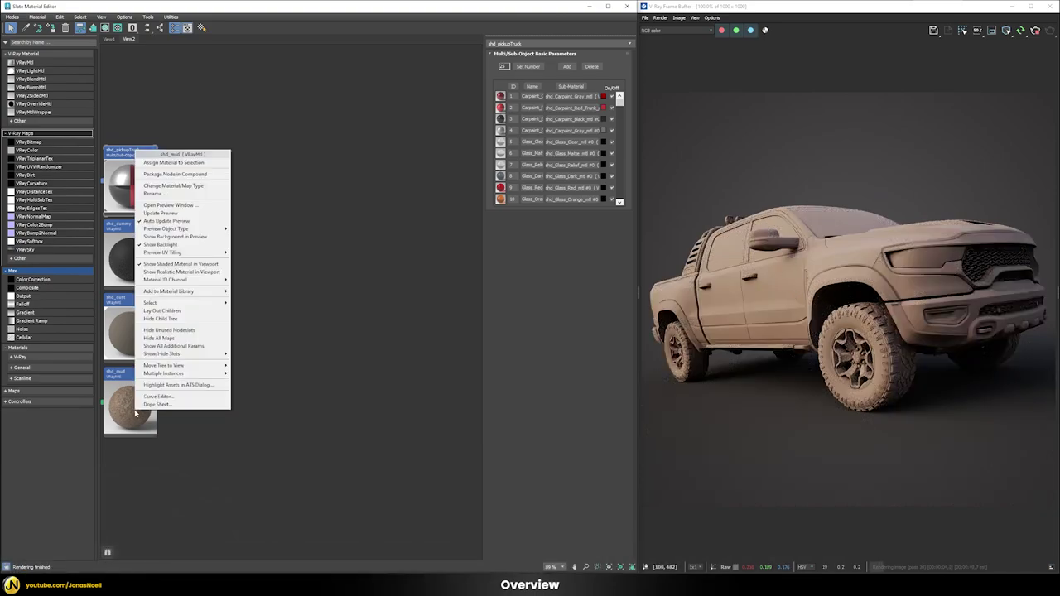
click(174, 162)
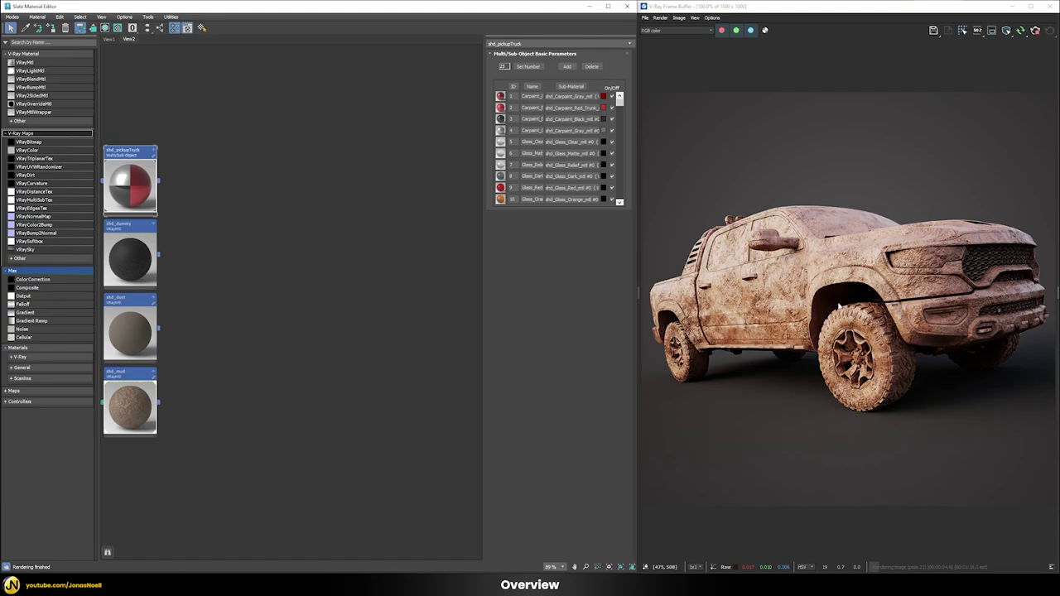
right_click(138, 174)
click(248, 214)
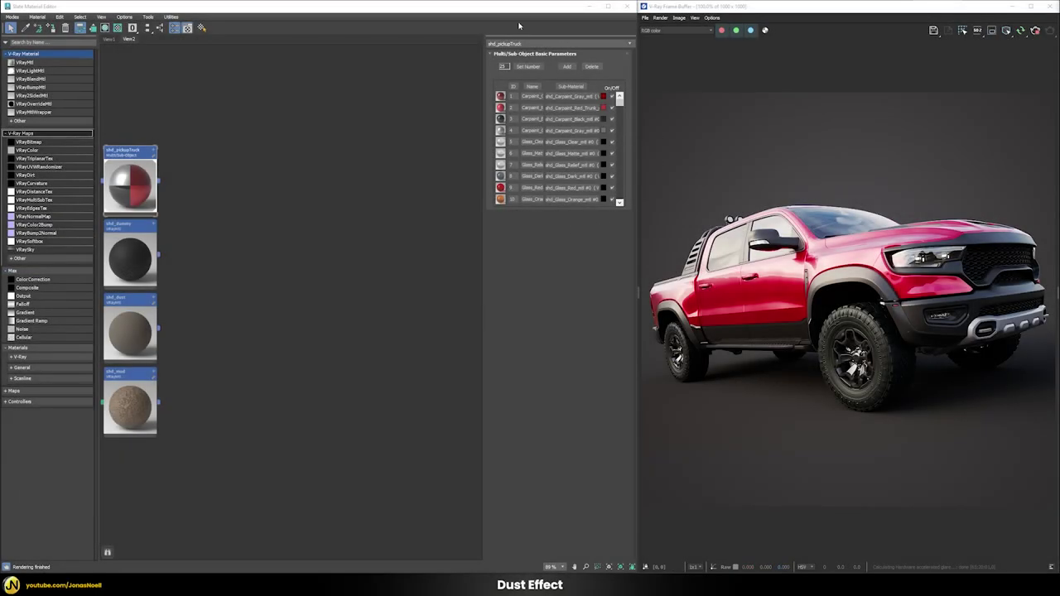
- Look through the sub-material list of shd_pickupTruck and its connected nodes in the material graph
drag(621, 100, 624, 177)
scroll(623, 182, up, 4)
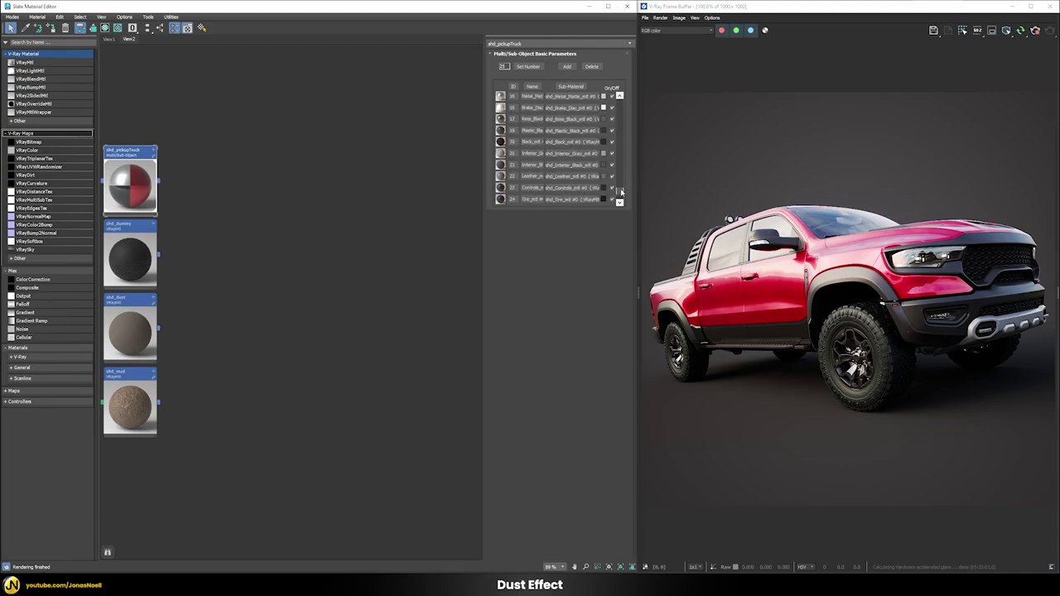
scroll(442, 233, down, 15)
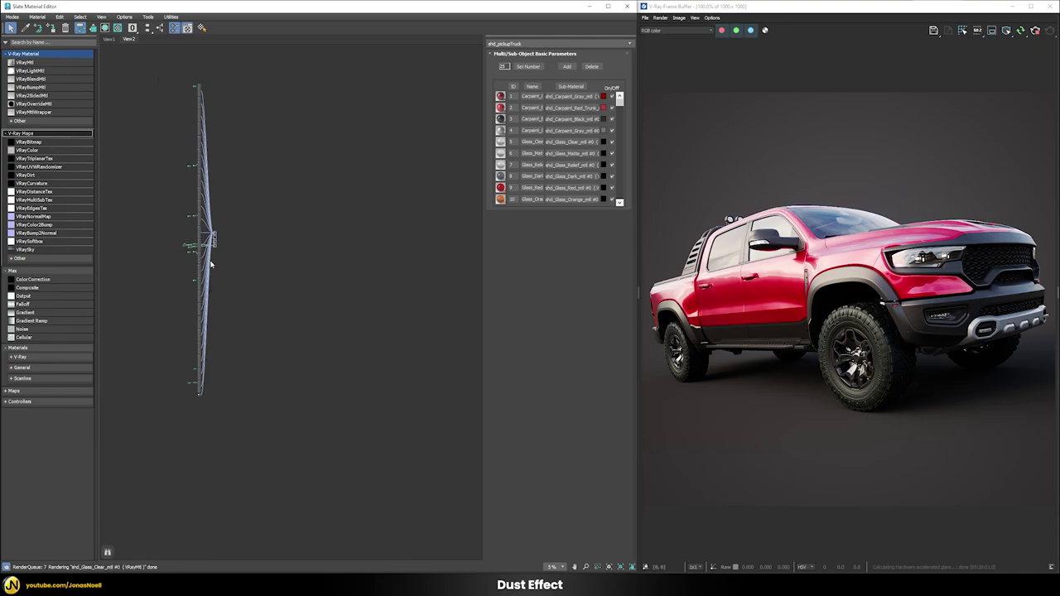
scroll(191, 226, up, 8)
scroll(228, 309, up, 5)
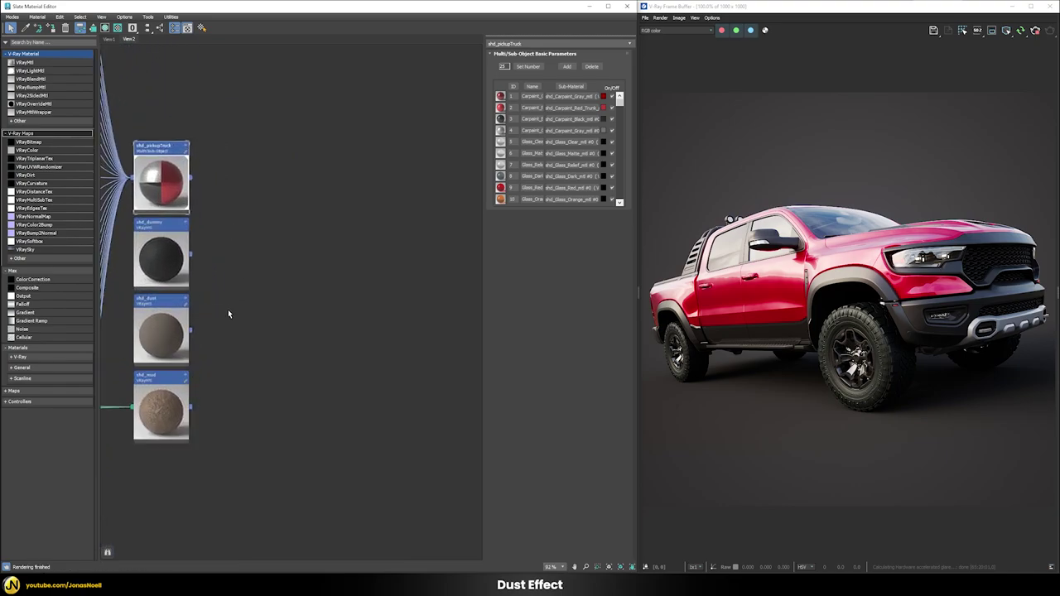
middle_drag(231, 309, 205, 329)
scroll(121, 238, up, 1)
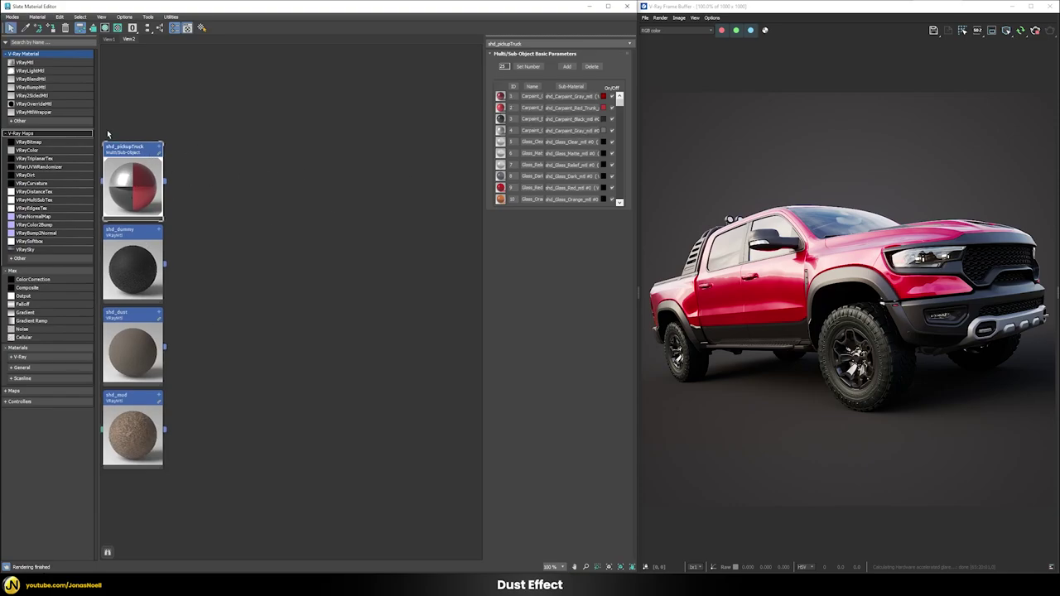
- Create a VRayBlendMtl with shd_pickupTruck as its base material and assign it to the selected truck
drag(36, 81, 306, 263)
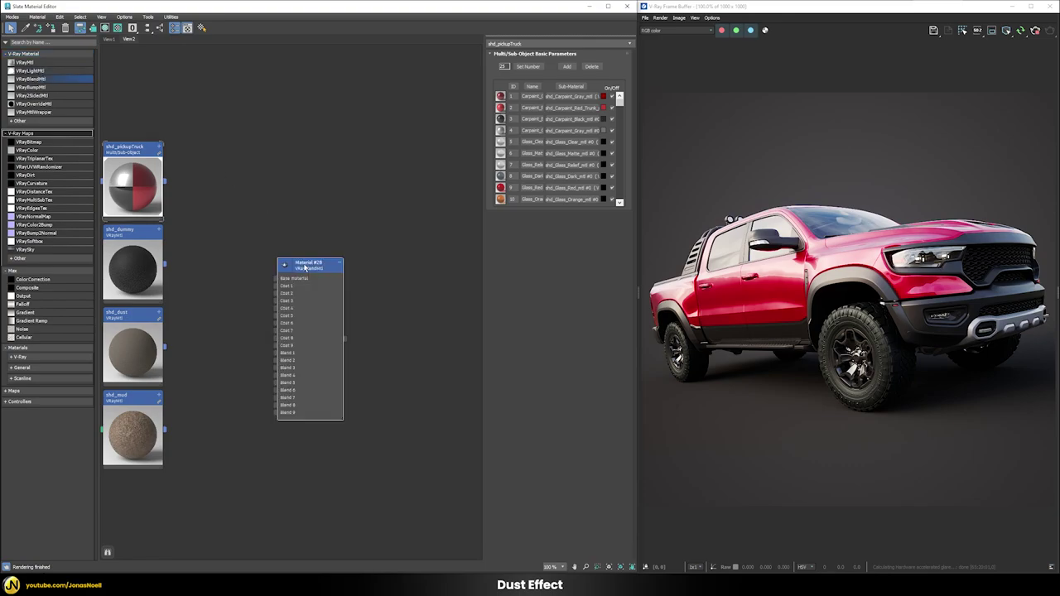
drag(165, 180, 276, 281)
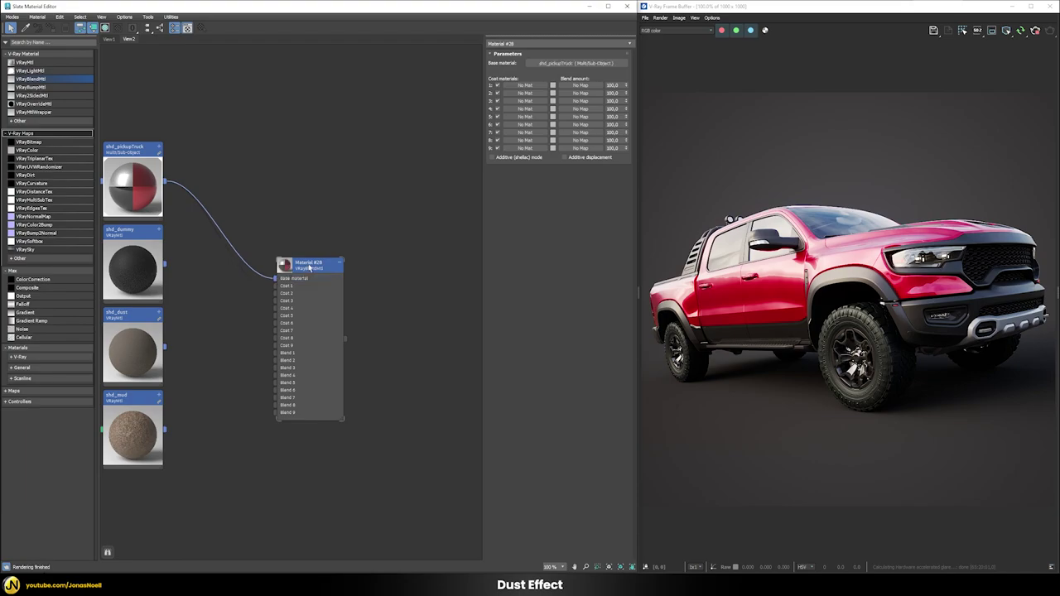
right_click(311, 267)
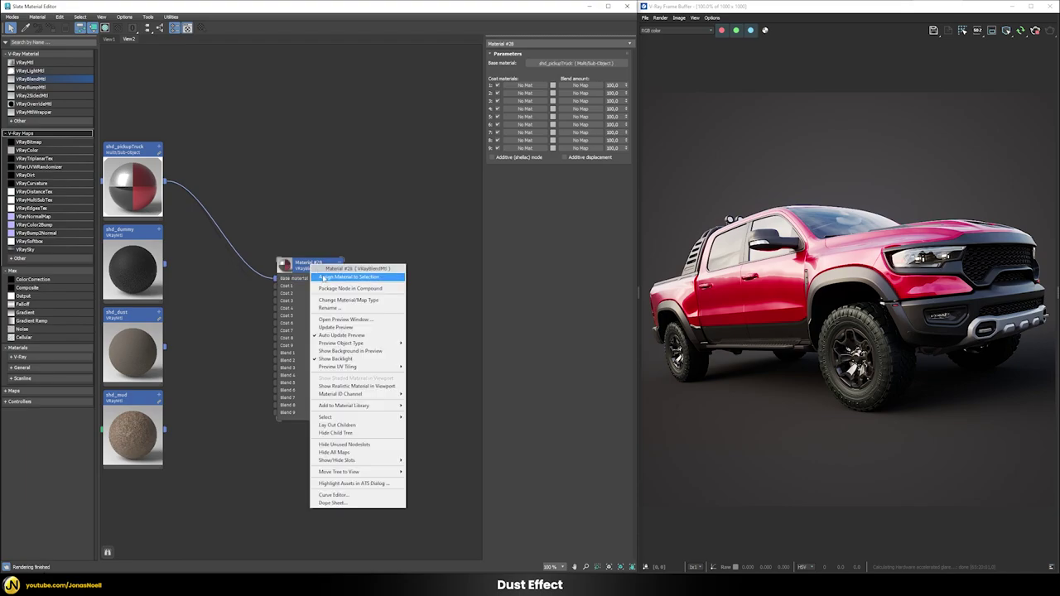
click(321, 276)
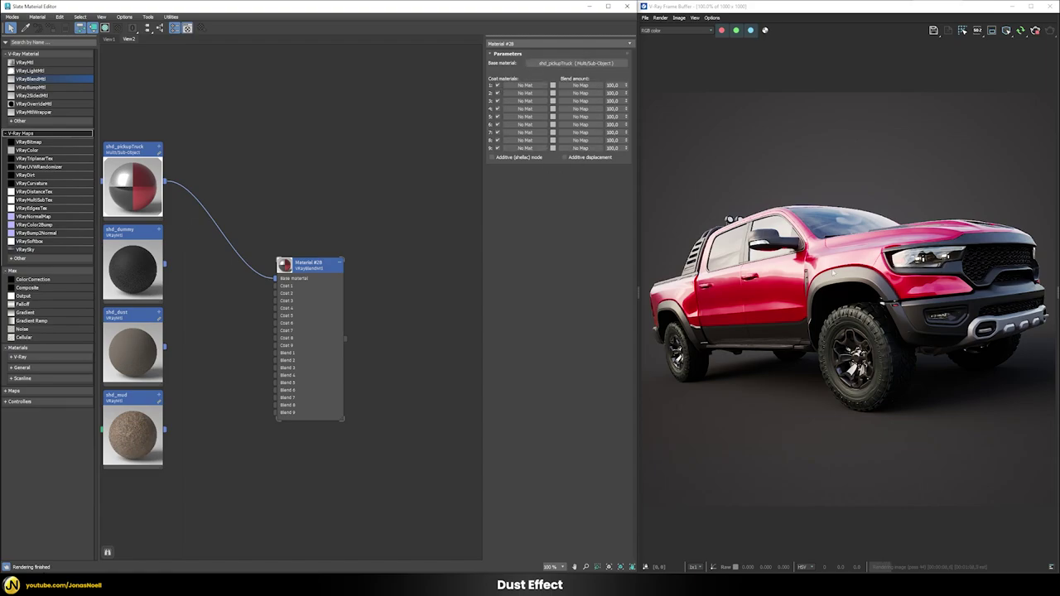
- Add a VRayDirt map to the graph and use shd_dust as coat material 1 of the VRayBlendMtl
drag(317, 268, 391, 59)
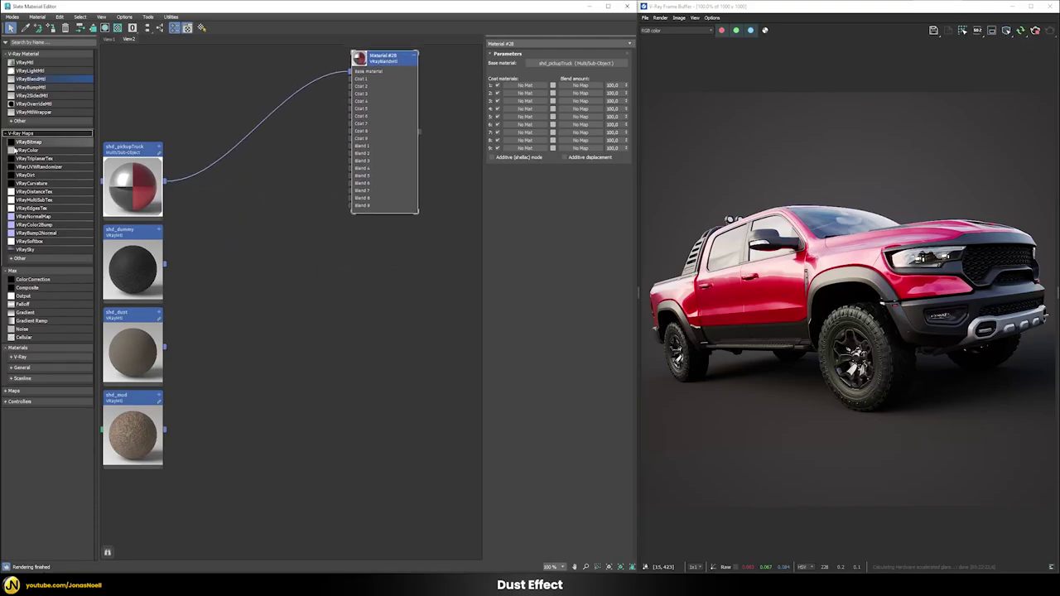
drag(29, 175, 296, 322)
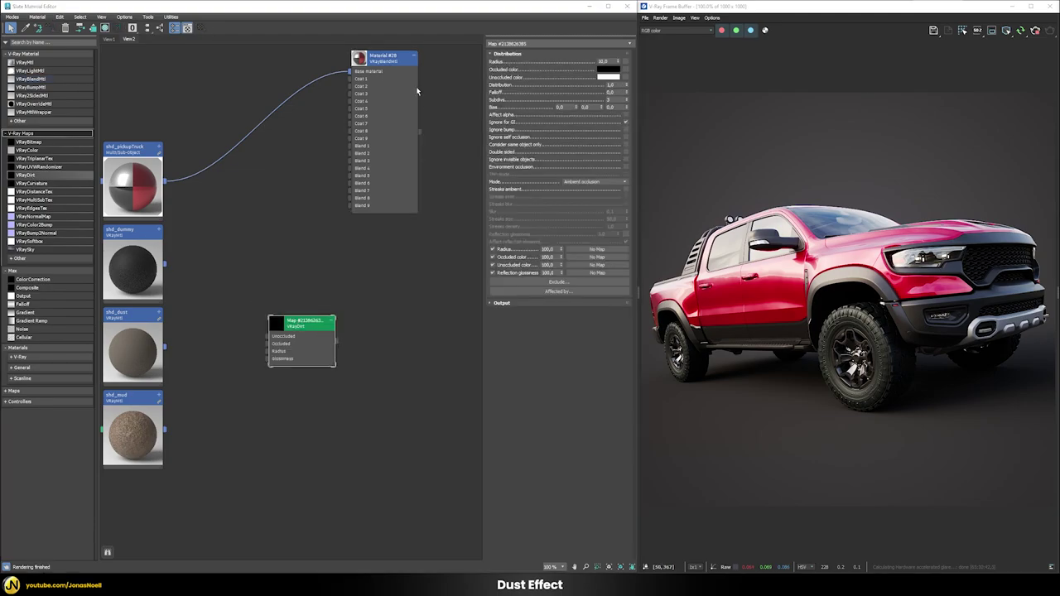
click(387, 60)
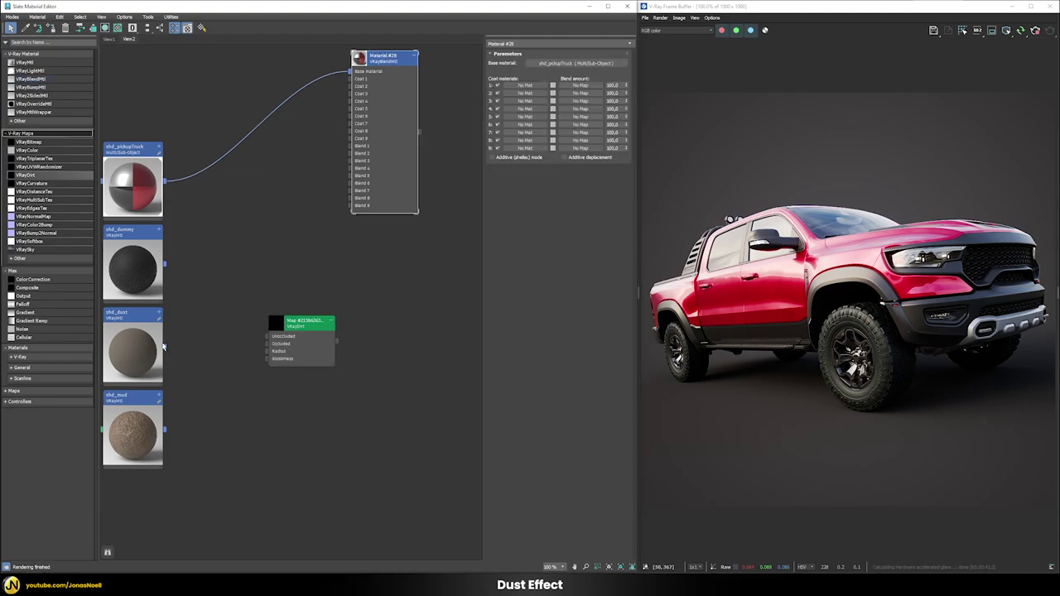
drag(164, 348, 524, 88)
click(303, 318)
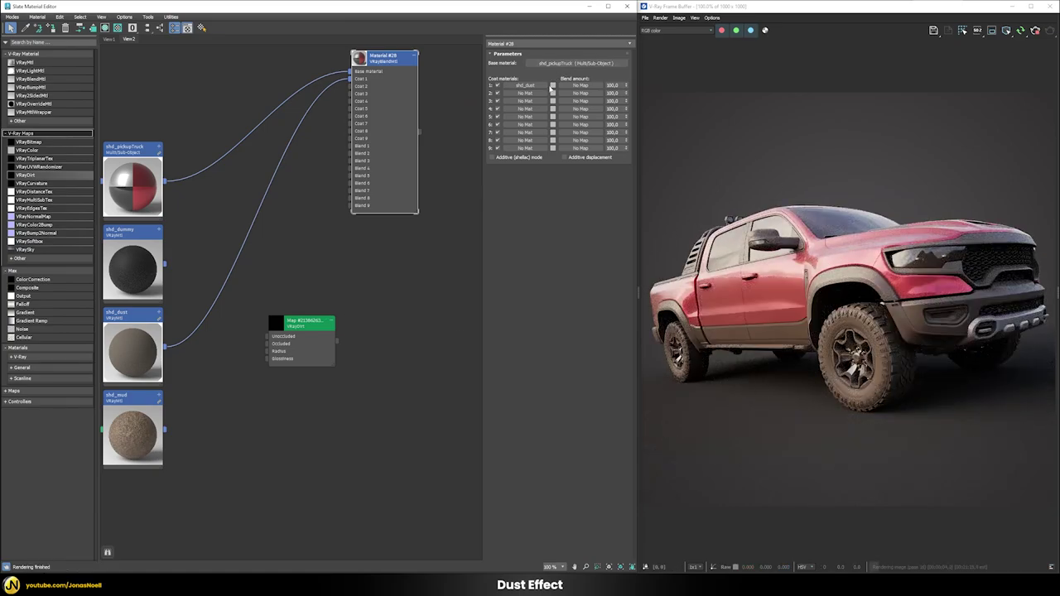
- Set the blend color of coat 1 in the VRayBlendMtl to black
click(553, 86)
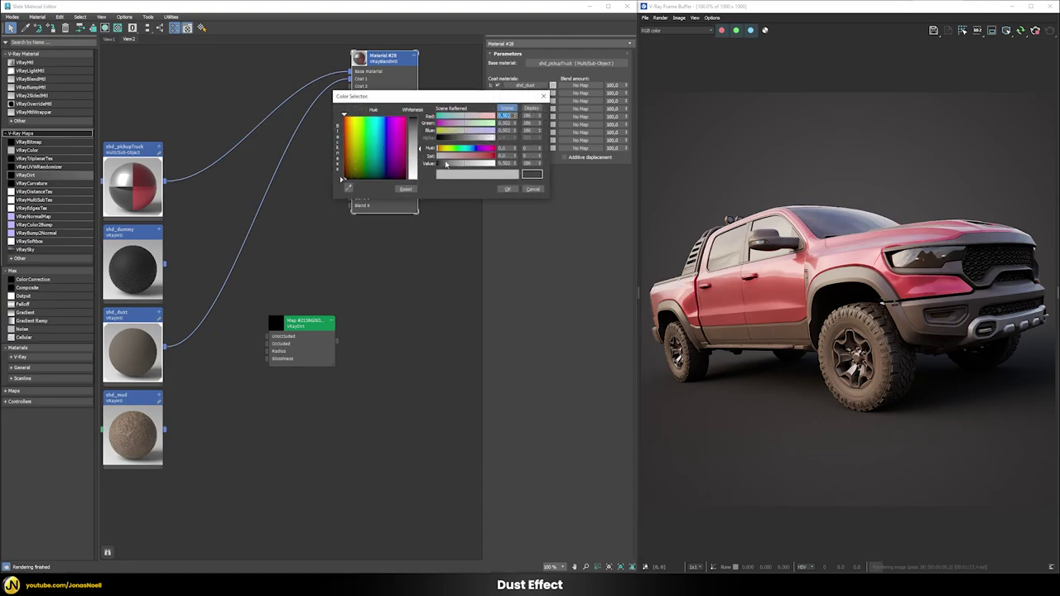
click(534, 189)
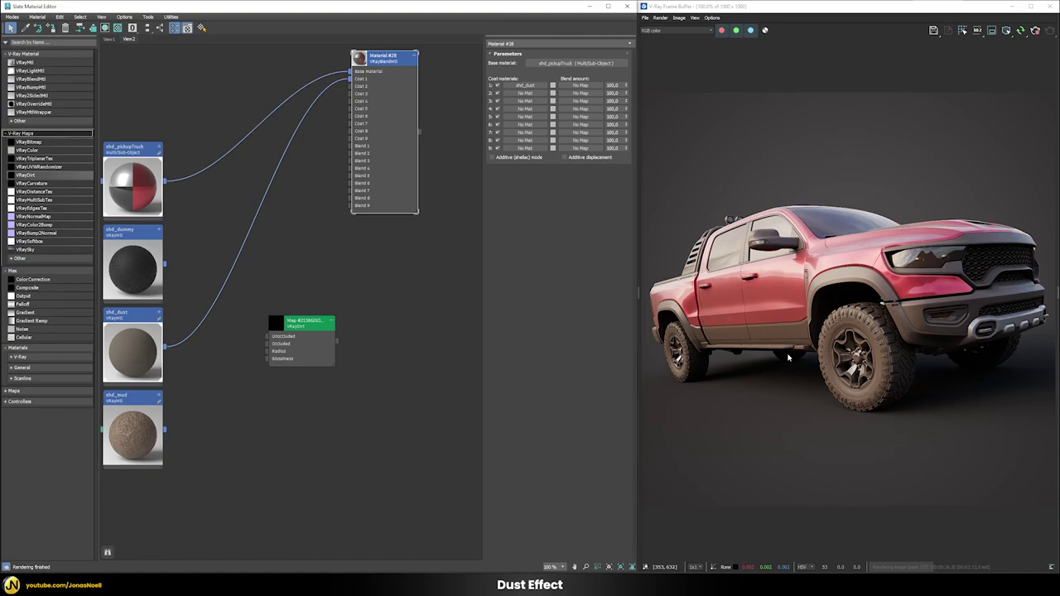
click(552, 86)
drag(458, 164, 437, 164)
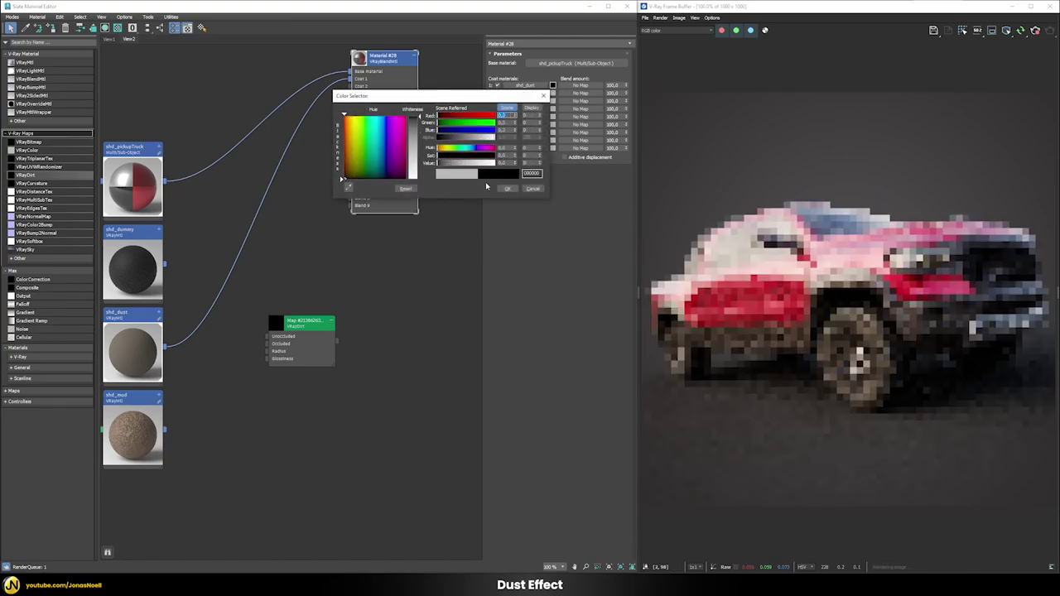
click(505, 189)
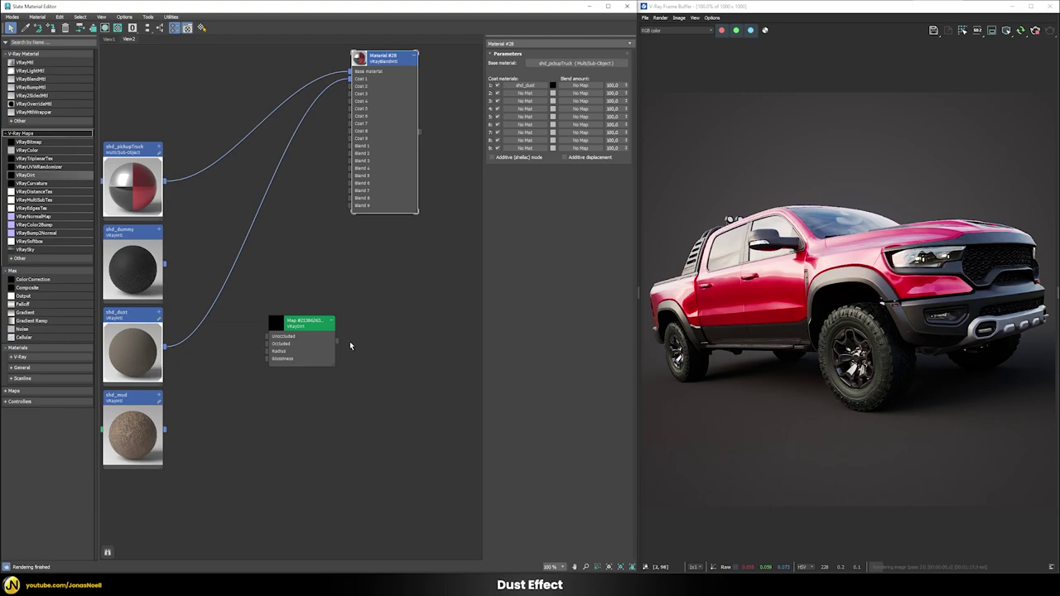
- Use the VRayDirt map as the blend amount of coat 1 and swap its occluded and unoccluded colors
drag(336, 340, 578, 99)
click(300, 315)
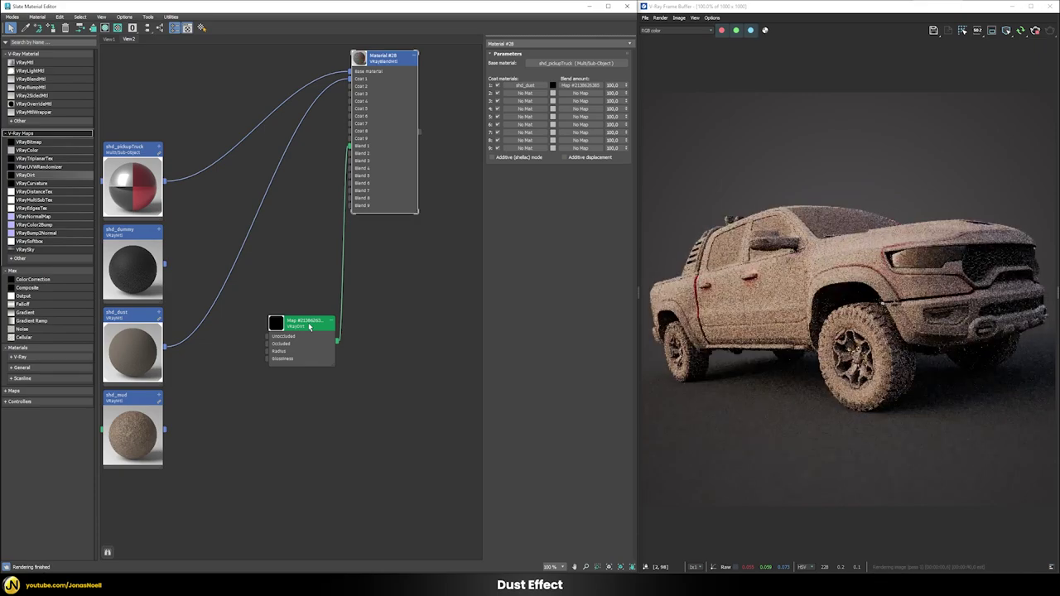
double_click(309, 326)
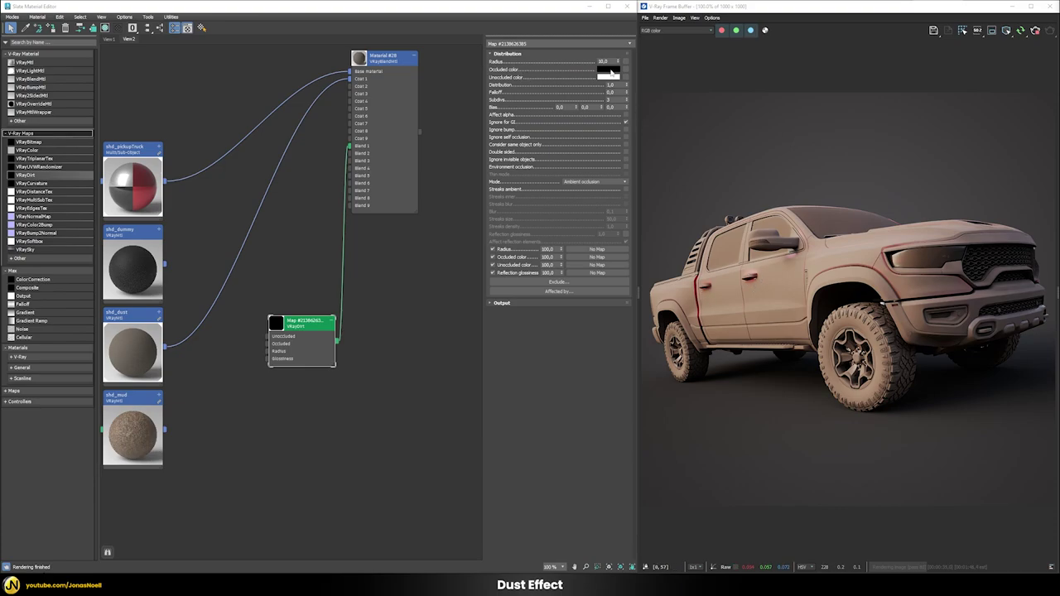
drag(608, 70, 609, 79)
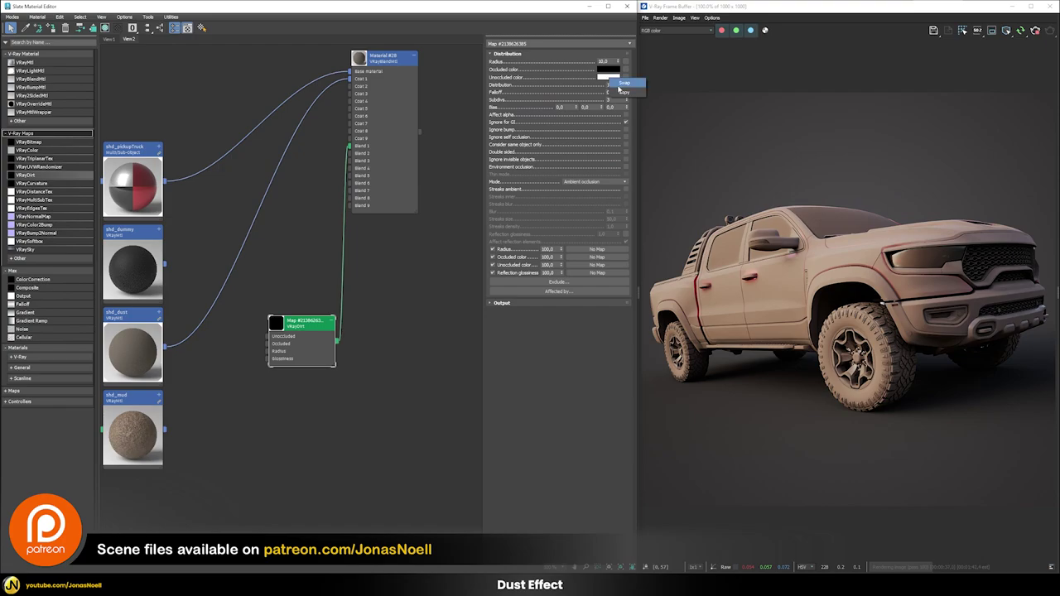
click(623, 83)
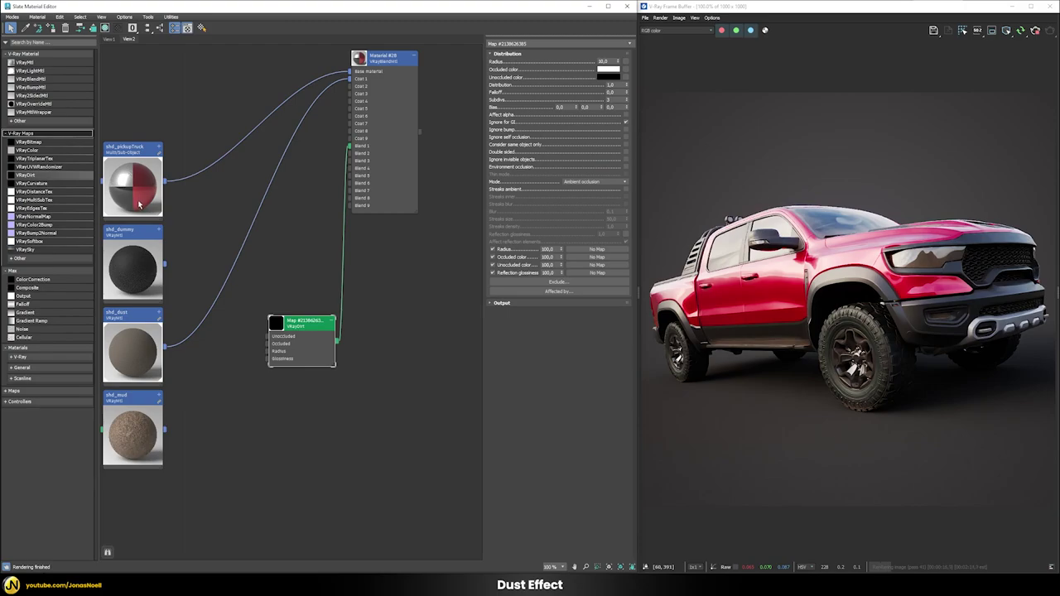
- Replace the blend's base material with shd_dummy and connect a VRayColor map to the VRayDirt's occluded color
drag(164, 263, 350, 72)
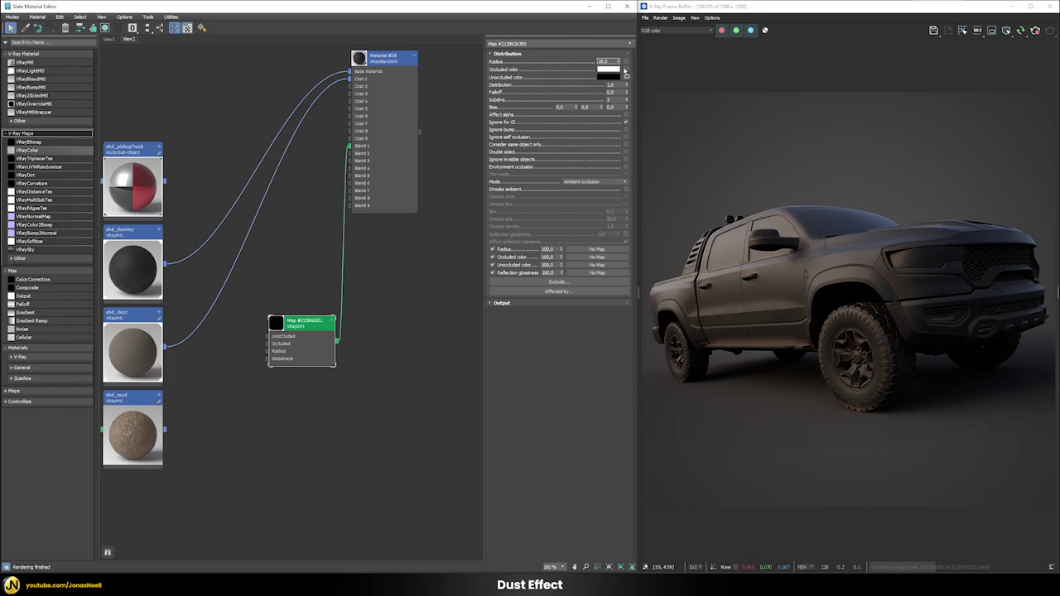
drag(619, 73, 205, 342)
double_click(204, 343)
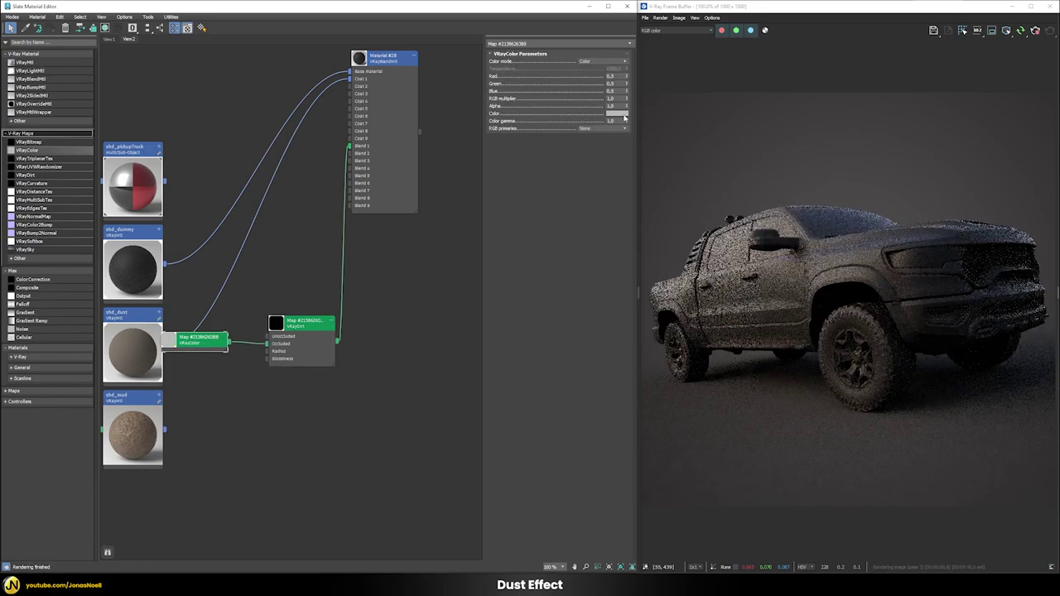
- Set the VRayColor map to pure white with an RGB multiplier of 10
click(617, 113)
click(560, 73)
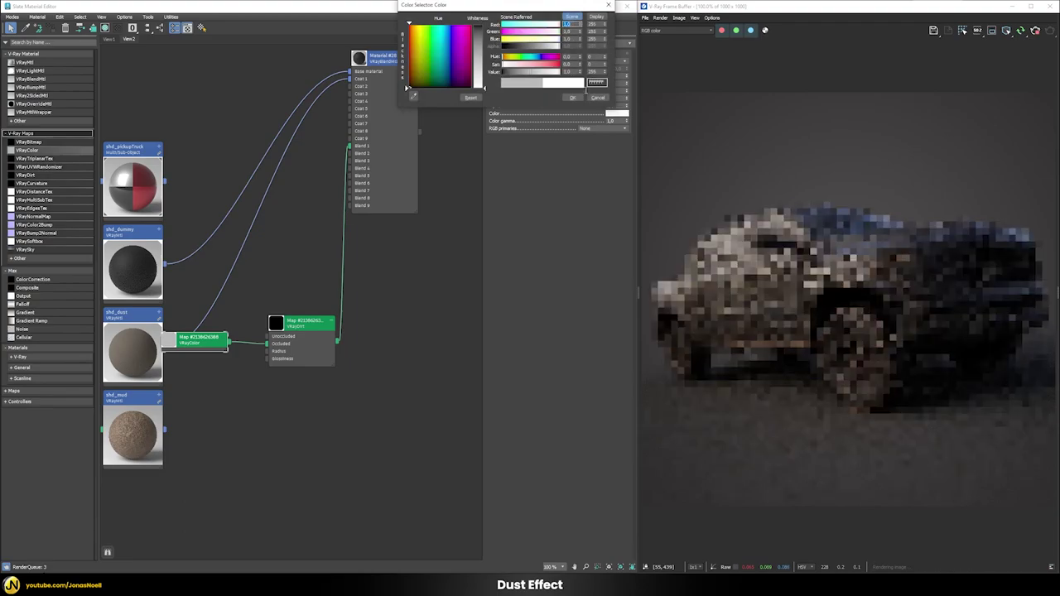
click(573, 98)
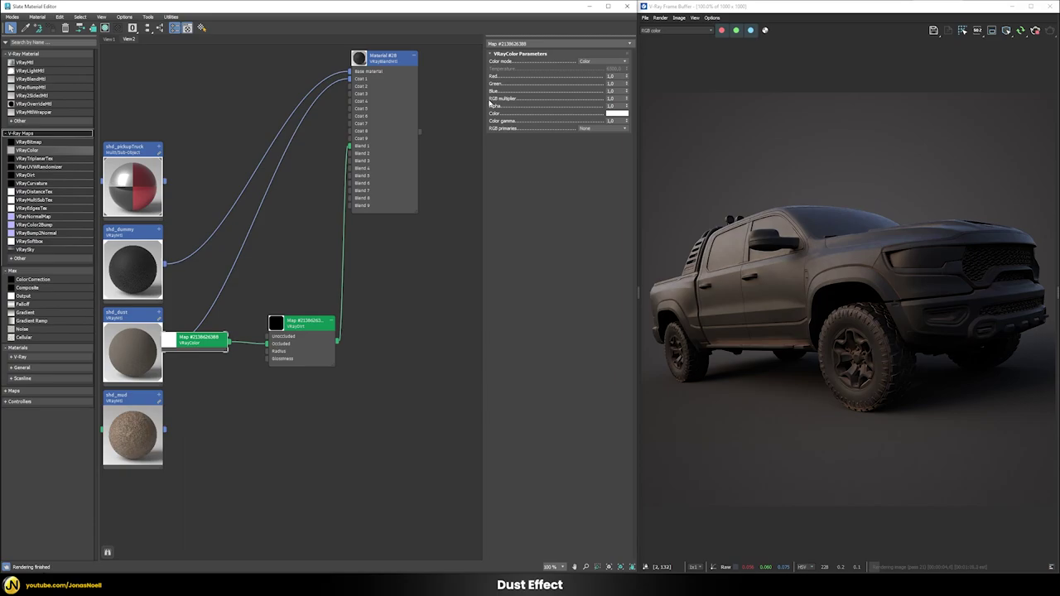
double_click(618, 98)
text(10)
key(Return)
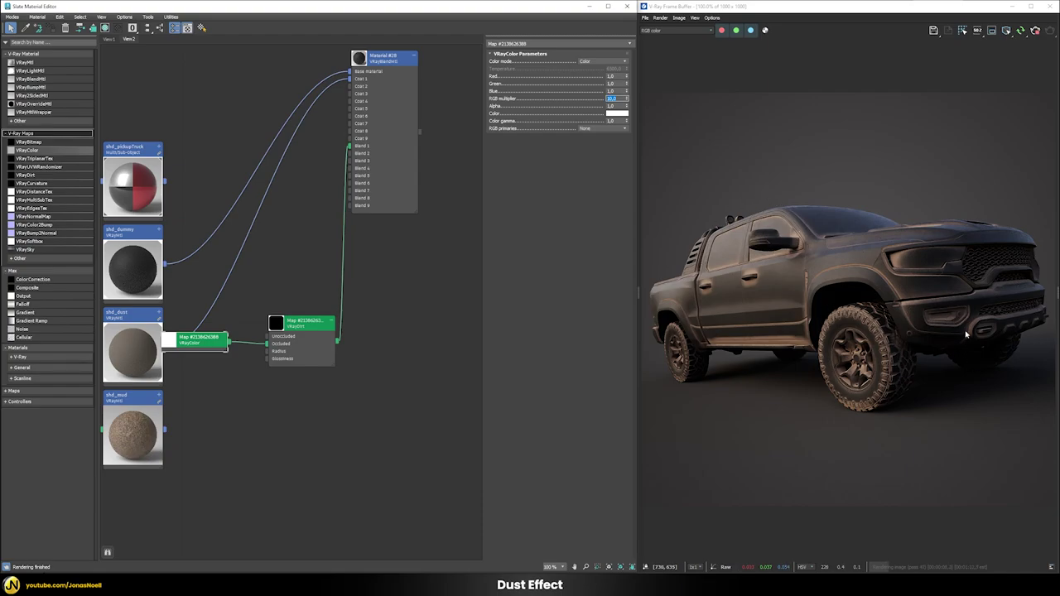
- Set the VRayDirt radius to 50 and enable Consider same object only
double_click(303, 321)
double_click(606, 61)
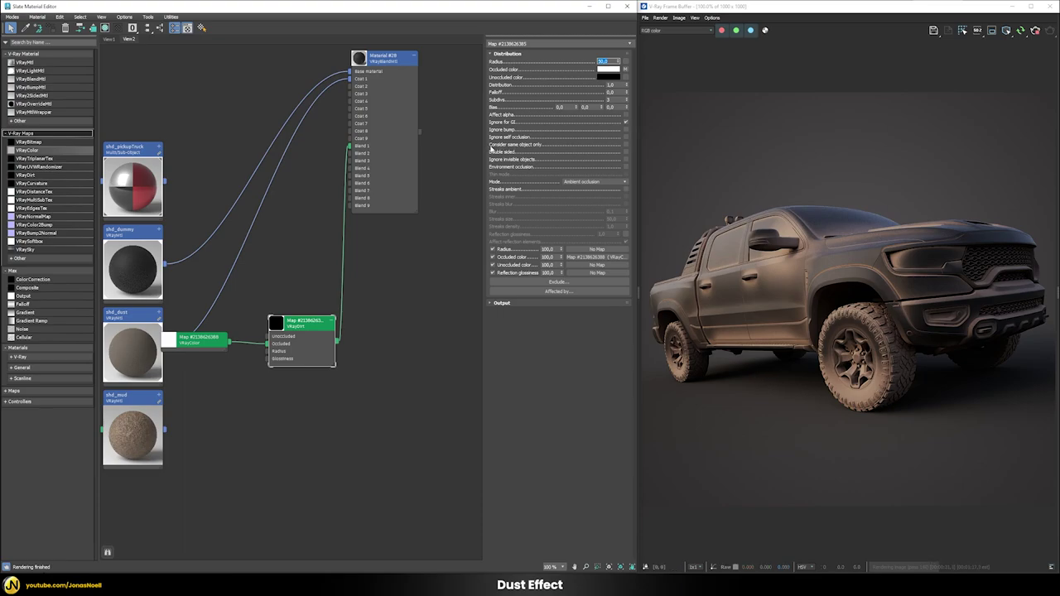
click(625, 145)
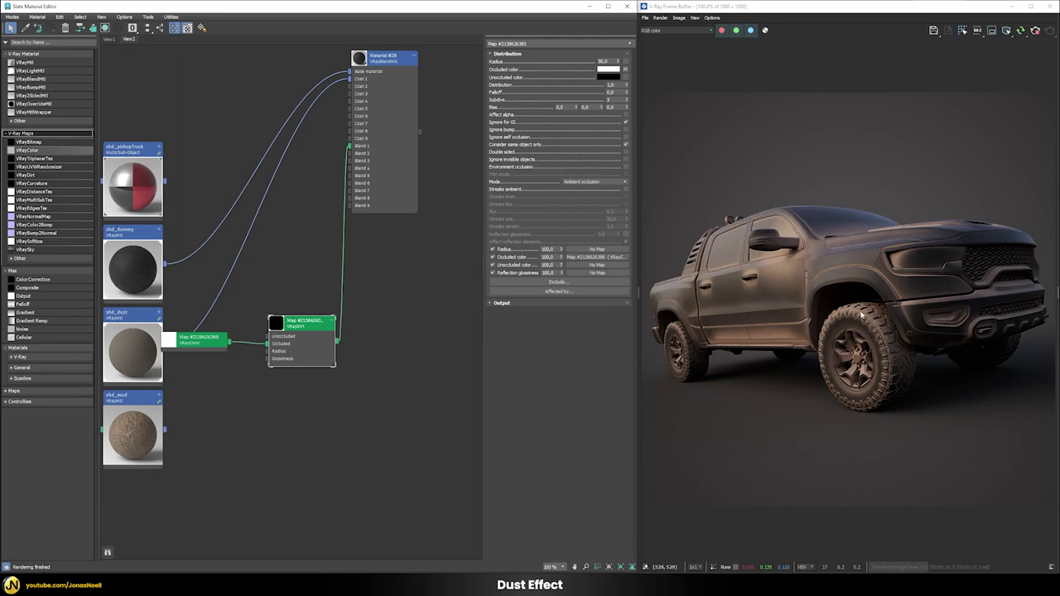
- Move the VRayColor and VRayDirt nodes away from the material samples and set the VRayDirt radius to 100
drag(207, 344, 231, 352)
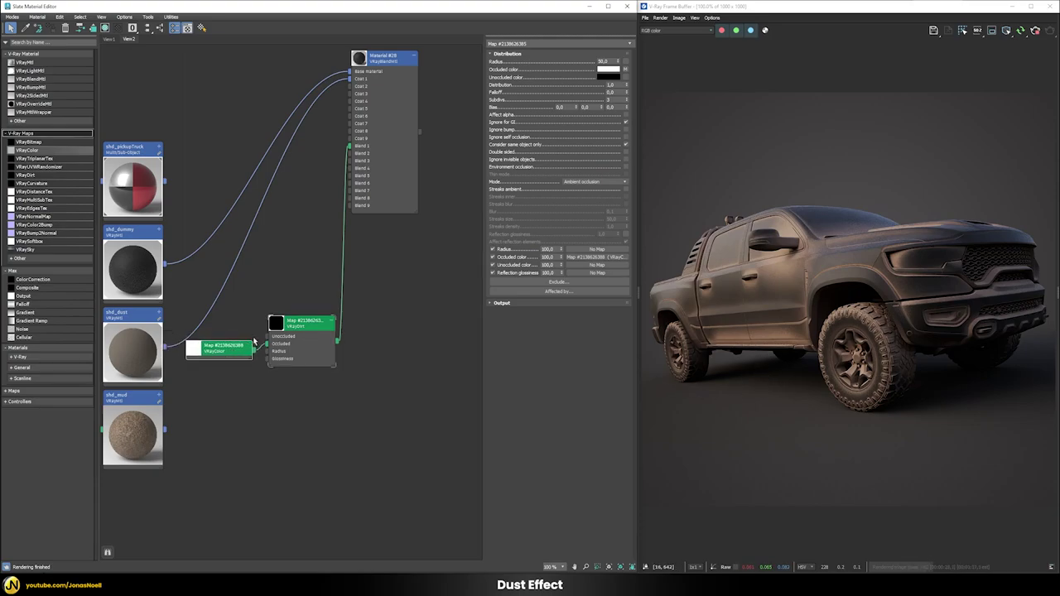
drag(305, 308, 283, 371)
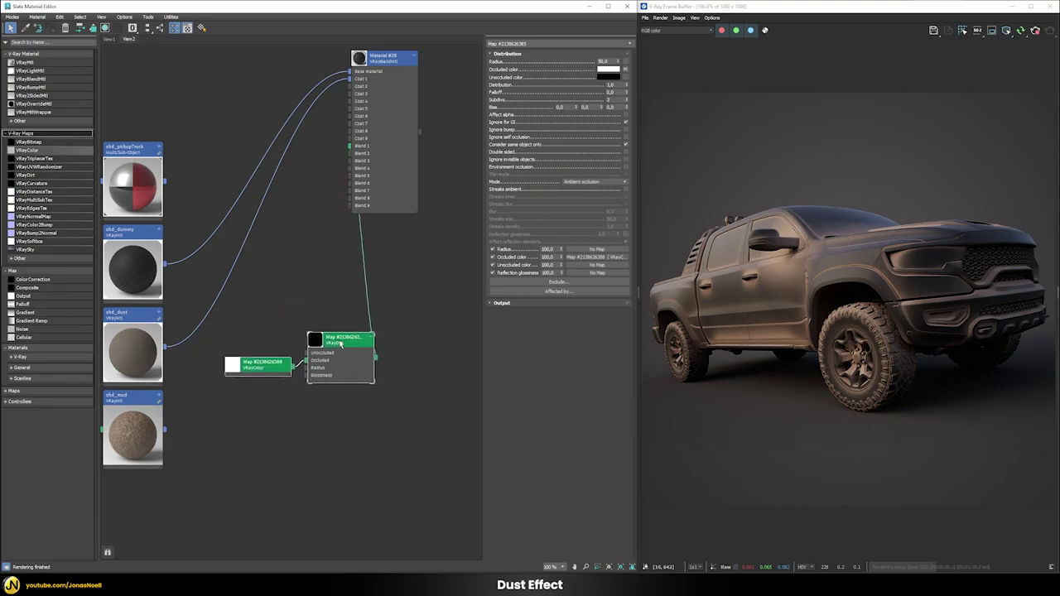
click(346, 317)
click(341, 342)
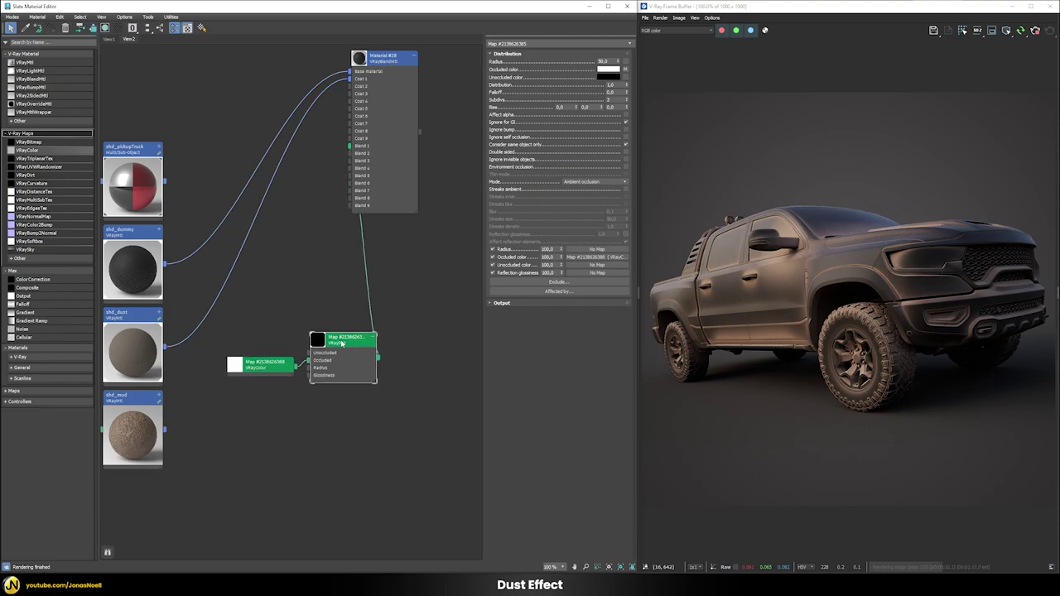
double_click(612, 61)
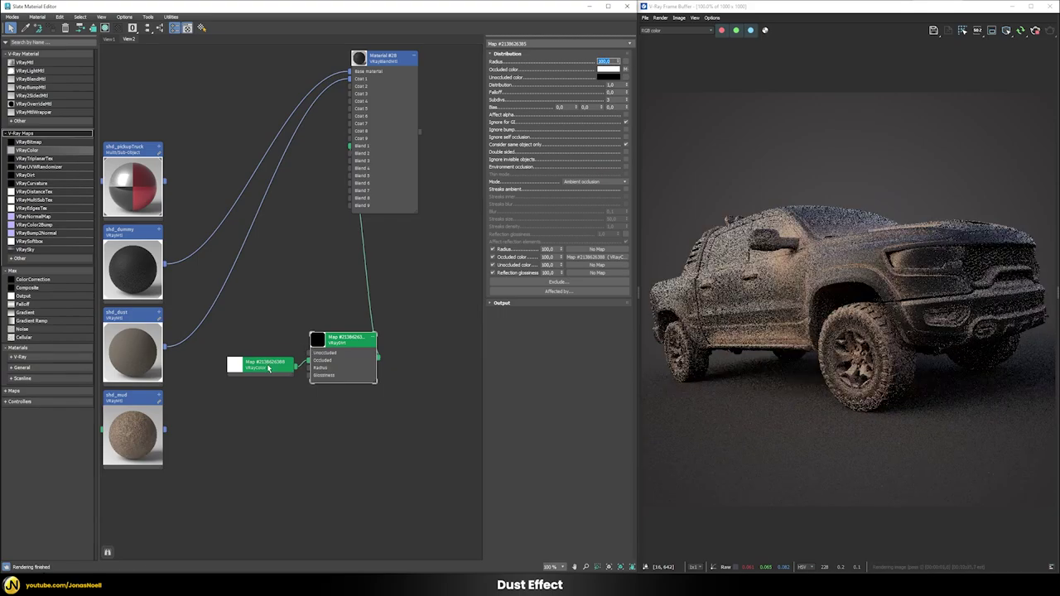
- Set the VRayColor map's RGB multiplier to 2 and the VRayDirt distribution to -1
click(268, 367)
double_click(613, 99)
text(2)
key(Return)
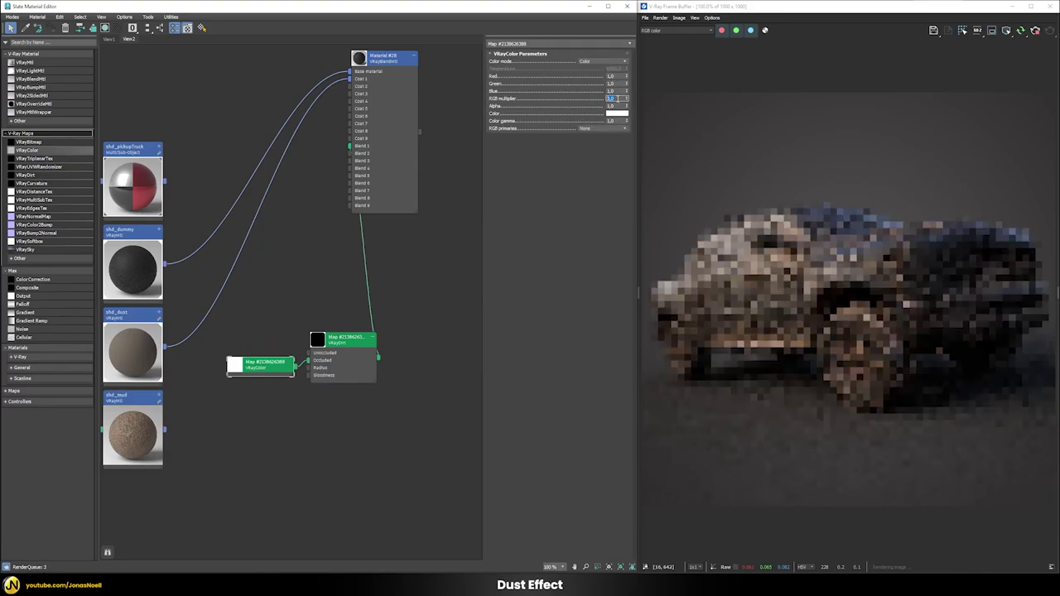
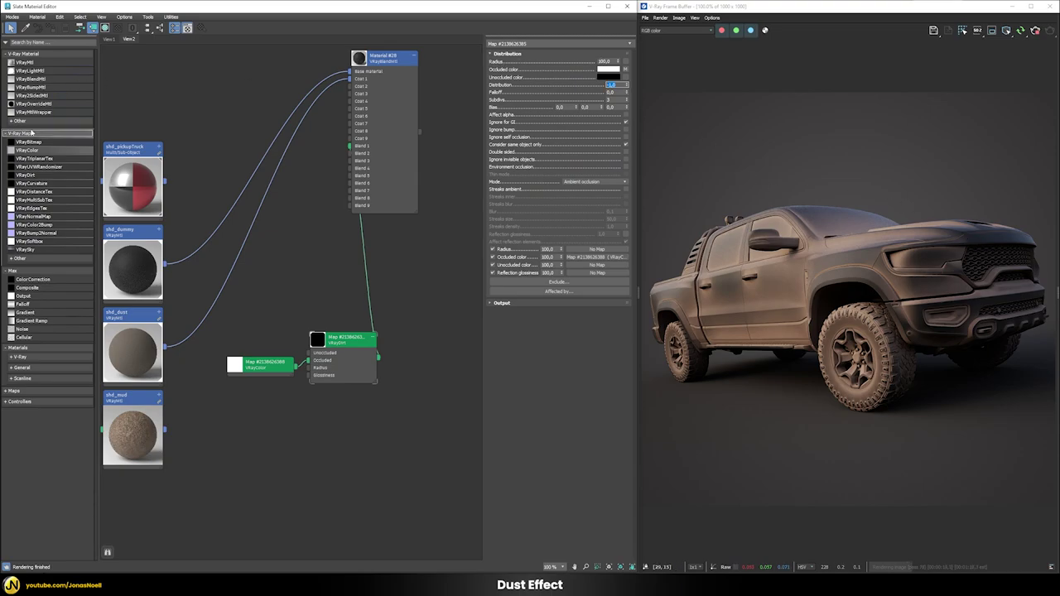
key(Return)
- Add a VRayBitmap with texDirt_002_2K.jpg and connect it as an instance to the VRayDirt radius
drag(243, 440, 243, 436)
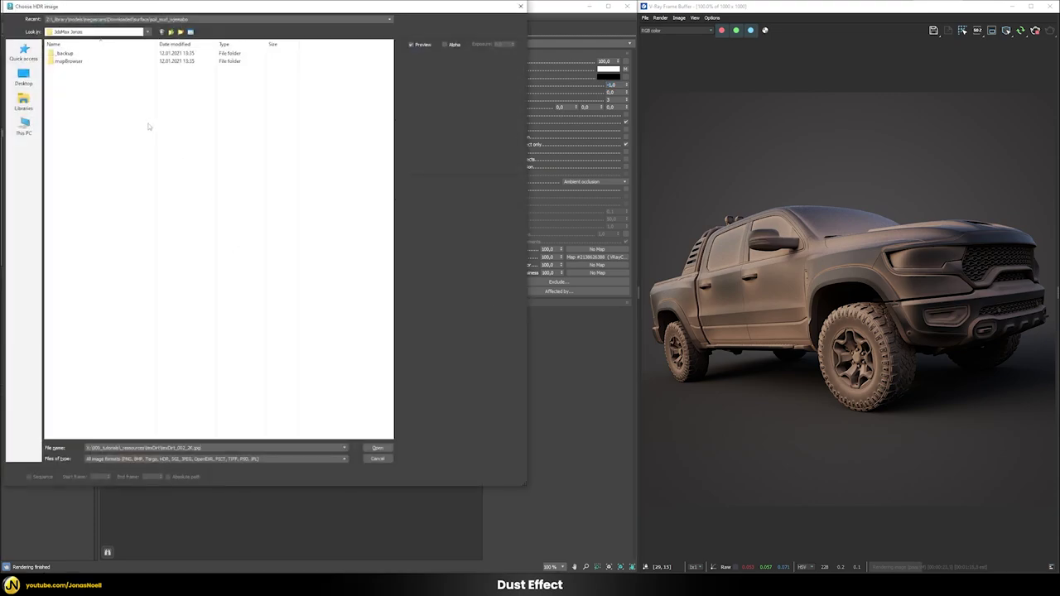
key(Escape)
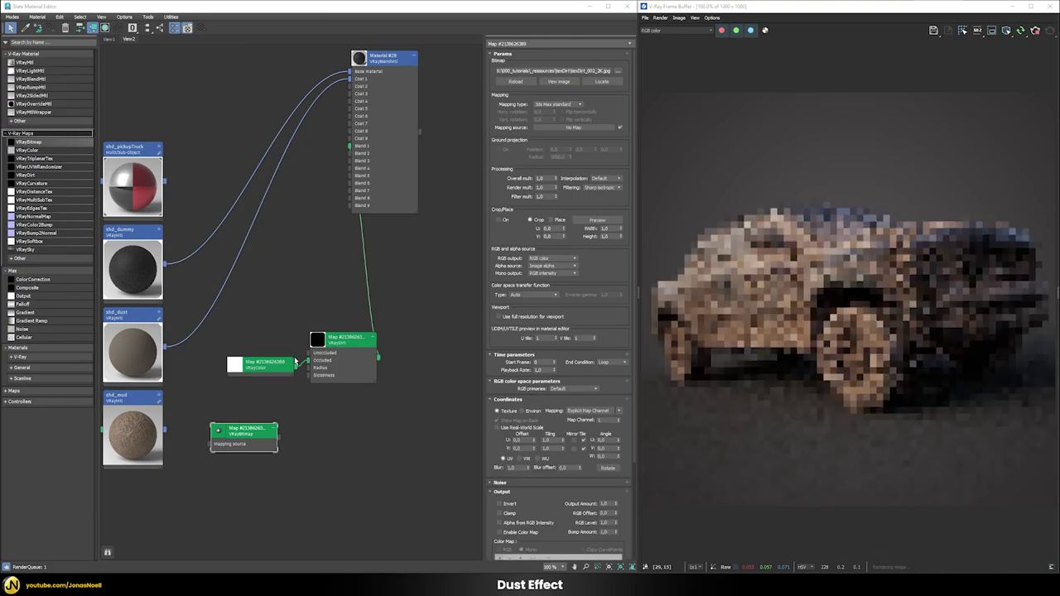
double_click(337, 342)
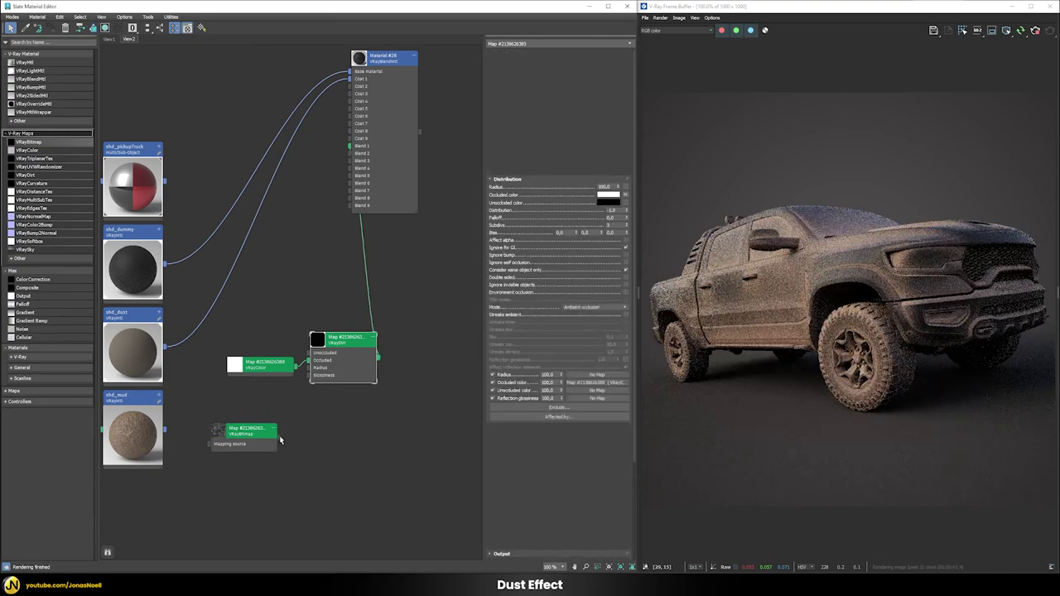
drag(280, 436, 607, 63)
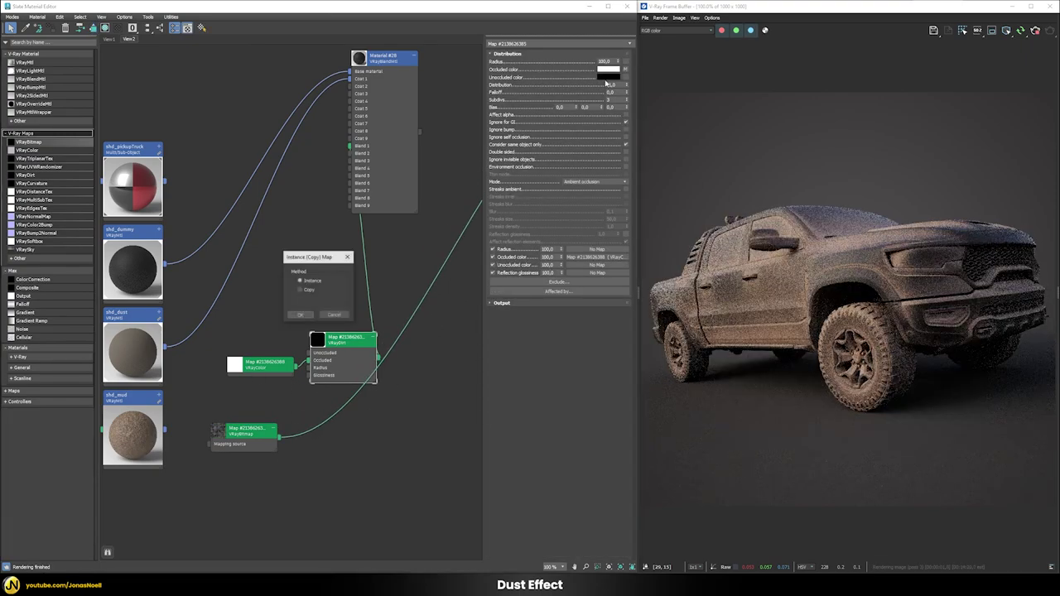
click(307, 314)
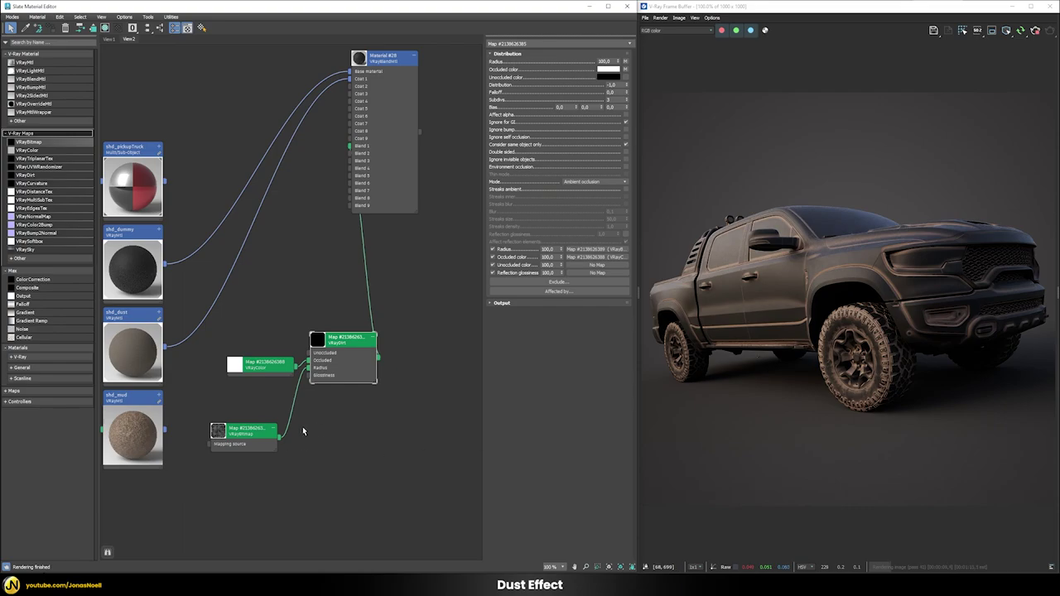
- Add a VRayTriplanarTex as the bitmap's mapping source, with size 100 cm and random texture offset and rotation enabled
click(259, 439)
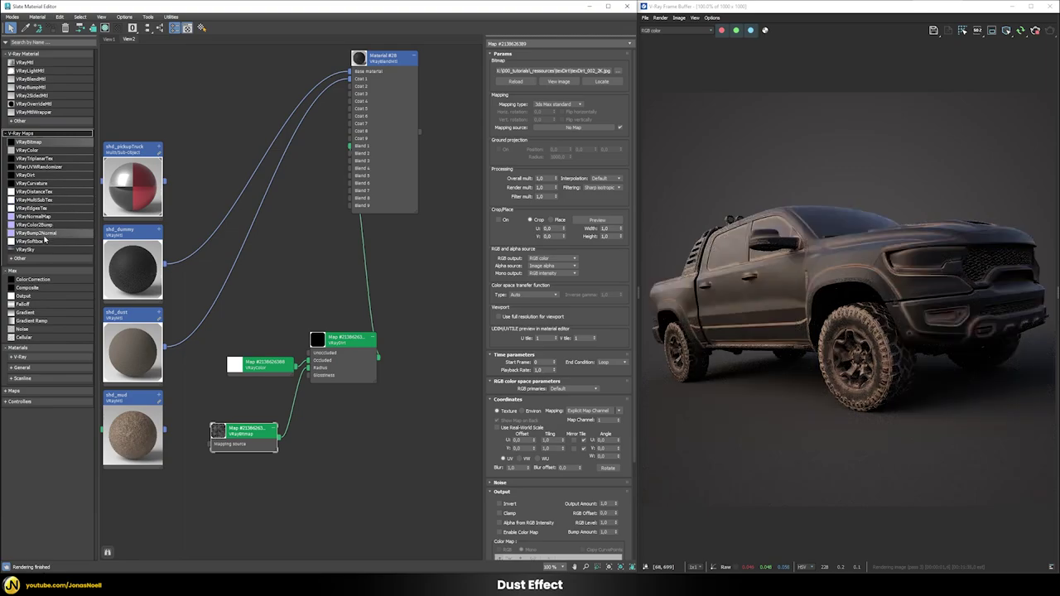
drag(33, 158, 209, 445)
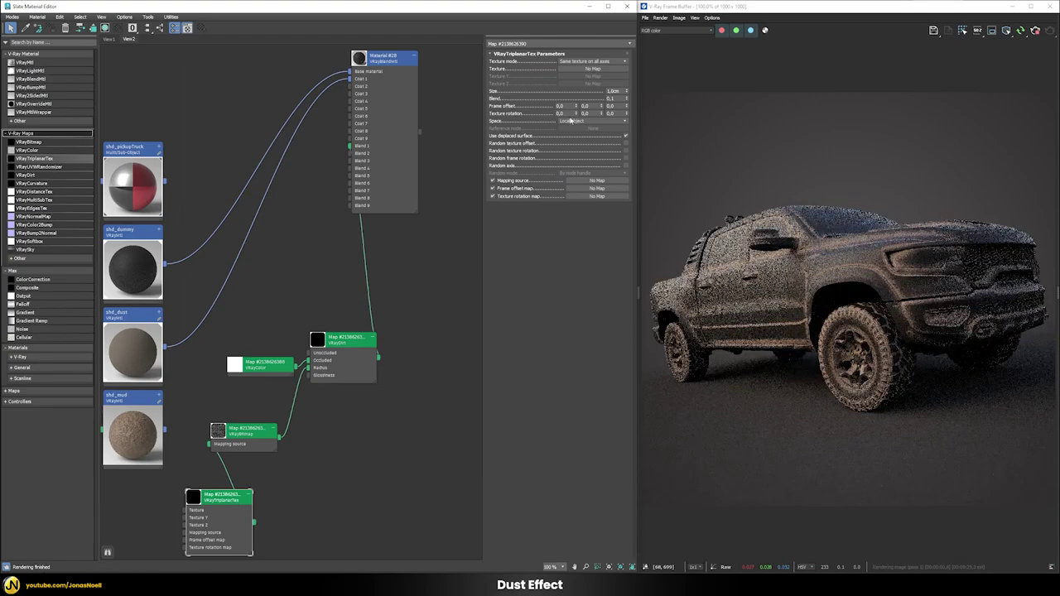
double_click(613, 90)
text(1)
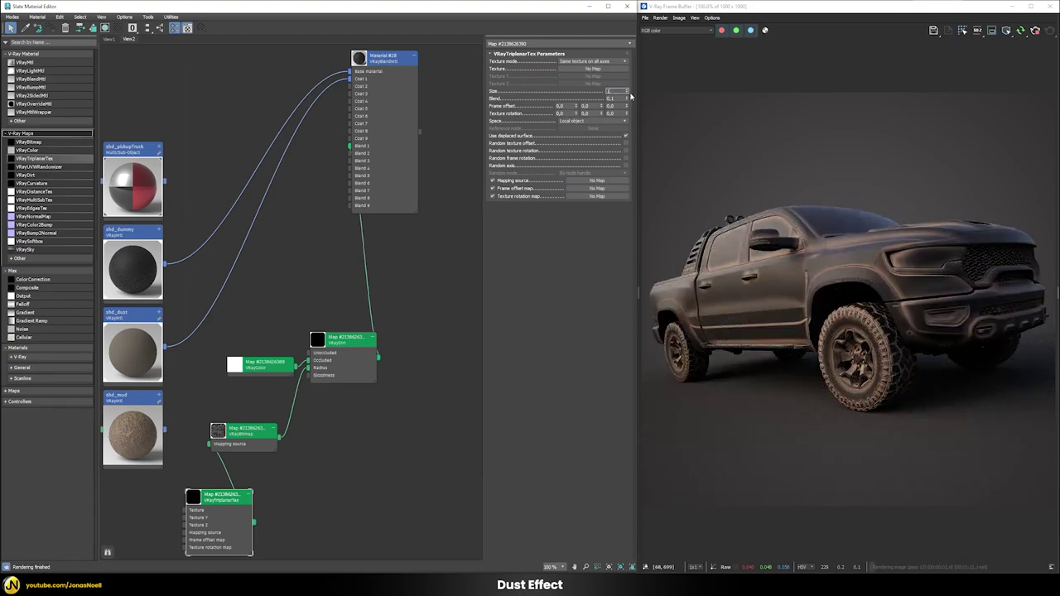
text(00,0cm)
key(Return)
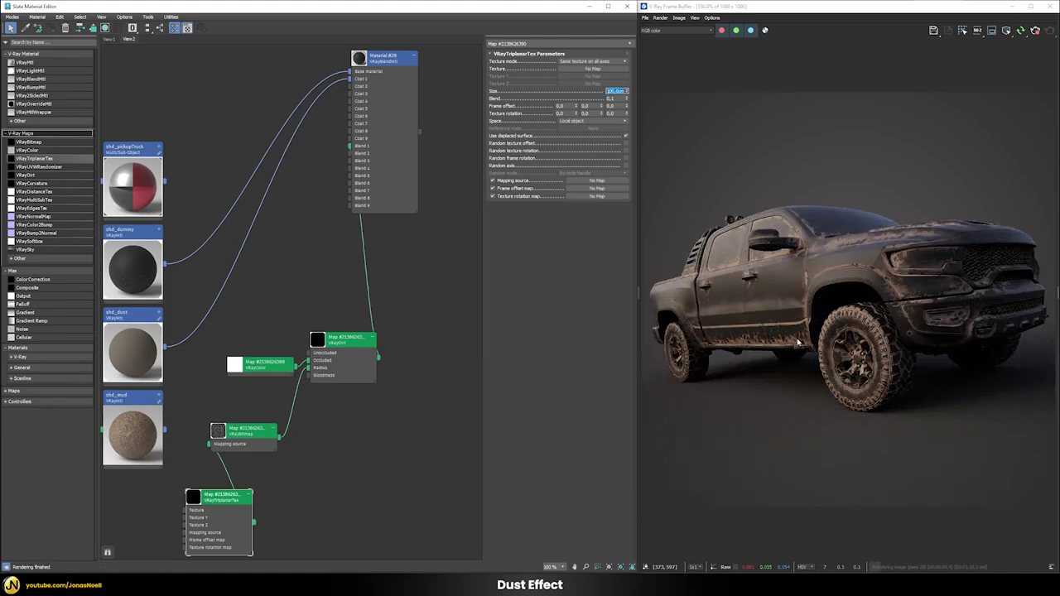
click(626, 151)
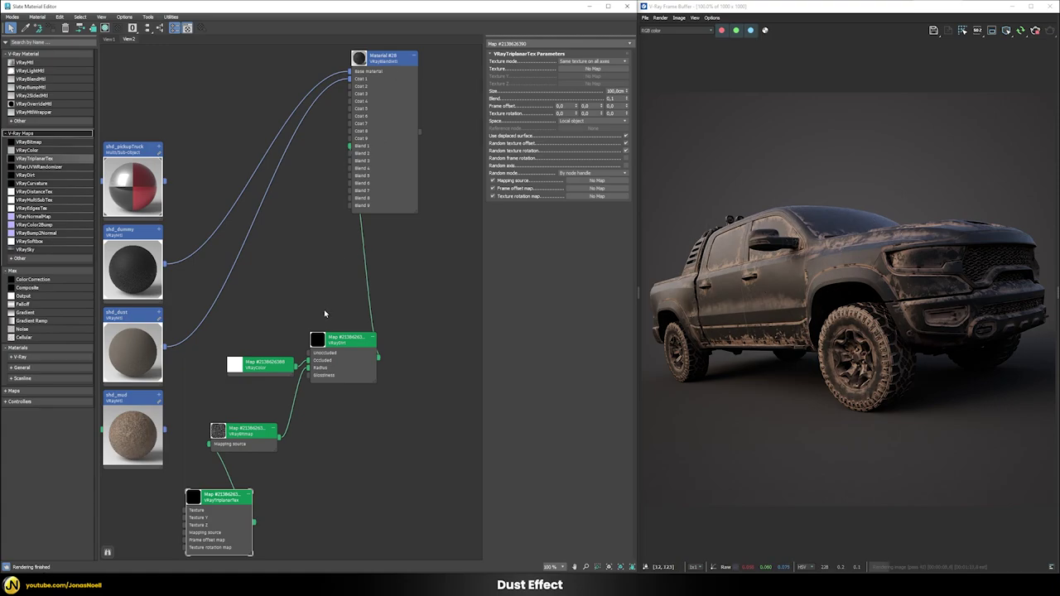
- Adjust the amount of the VRayDirt's radius map
click(341, 339)
double_click(341, 340)
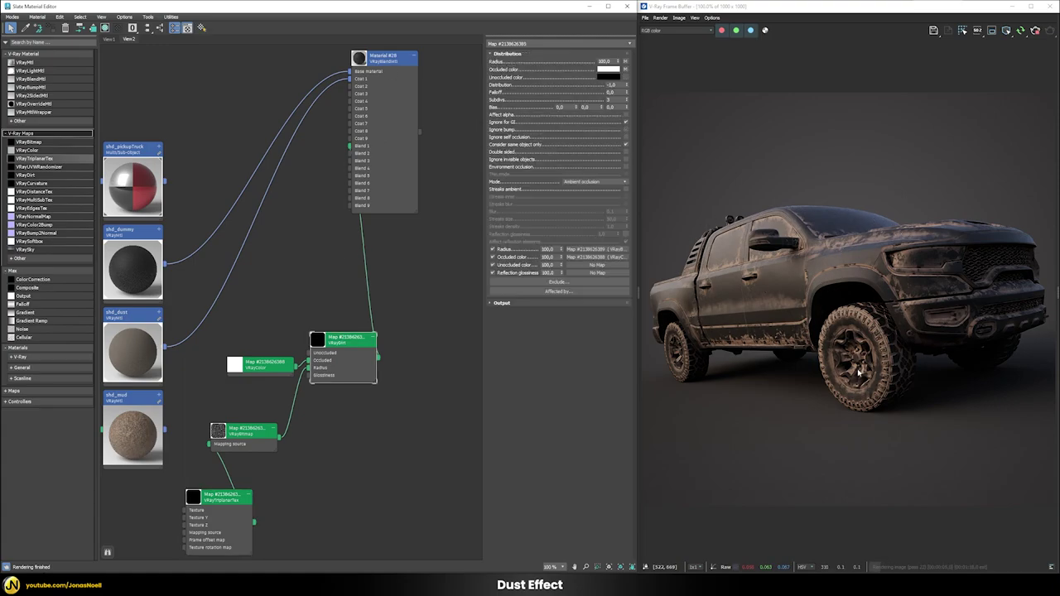
double_click(550, 248)
key(Return)
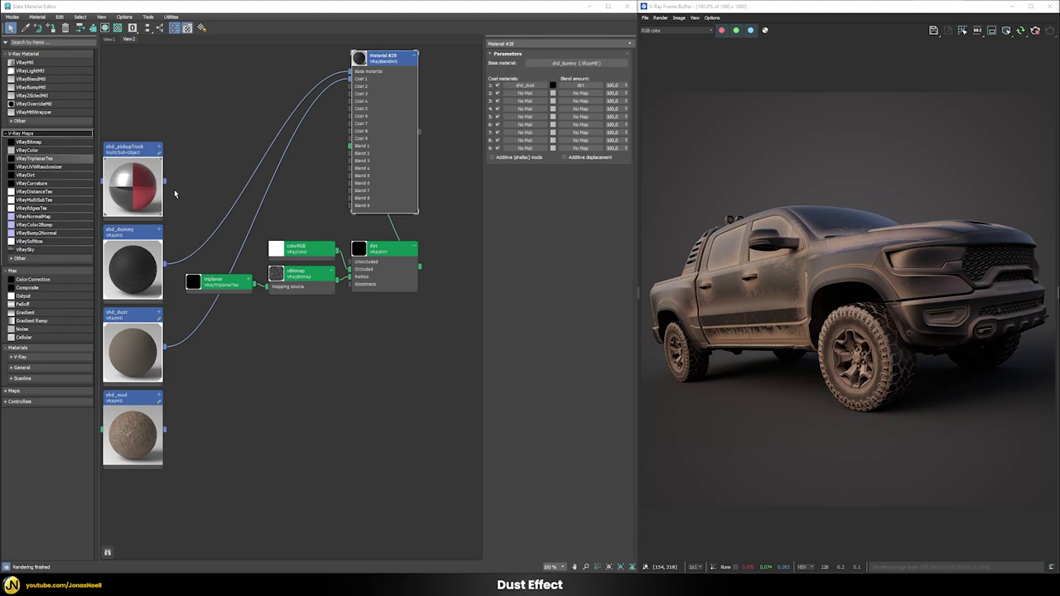
- Replace the blend material's base material with an instance of shd_pickupTruck
drag(164, 184, 556, 70)
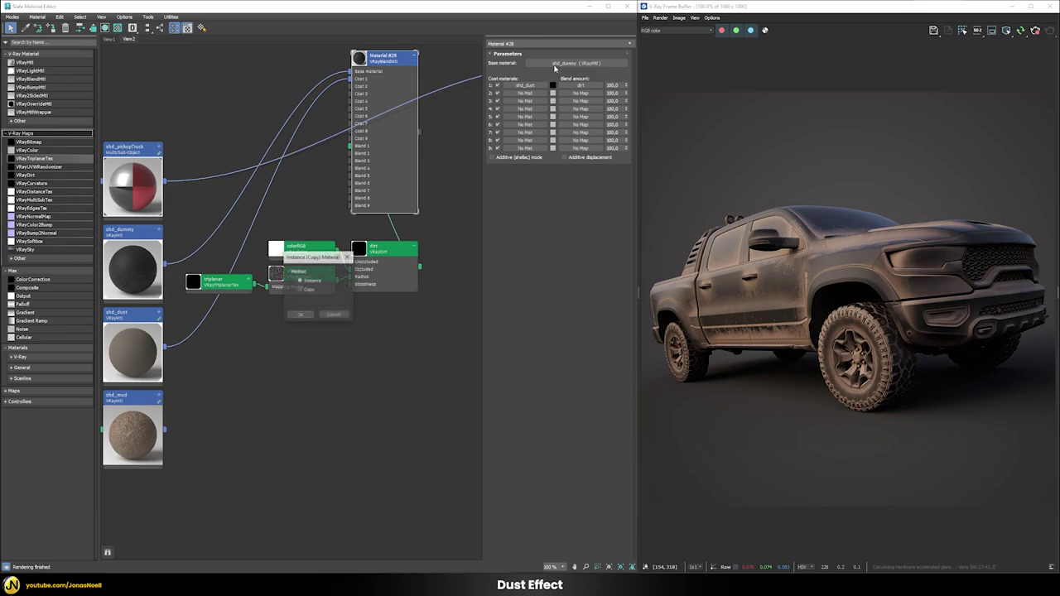
click(306, 316)
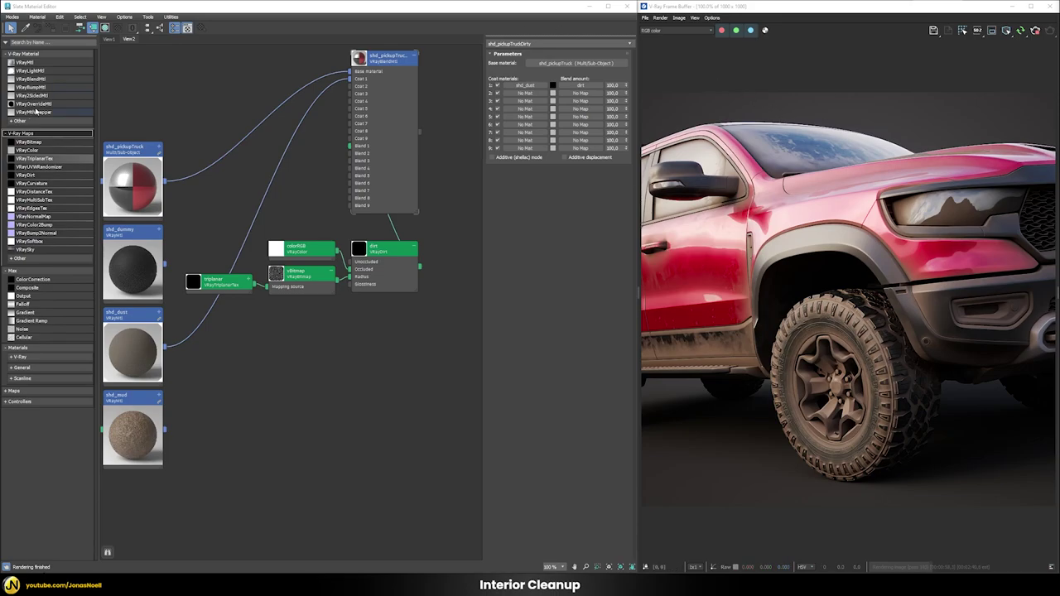
- Create a VRayOverrideMtl with the shd_pickupTruckDirty blend as base material and assign it to the selected truck
drag(32, 105, 399, 398)
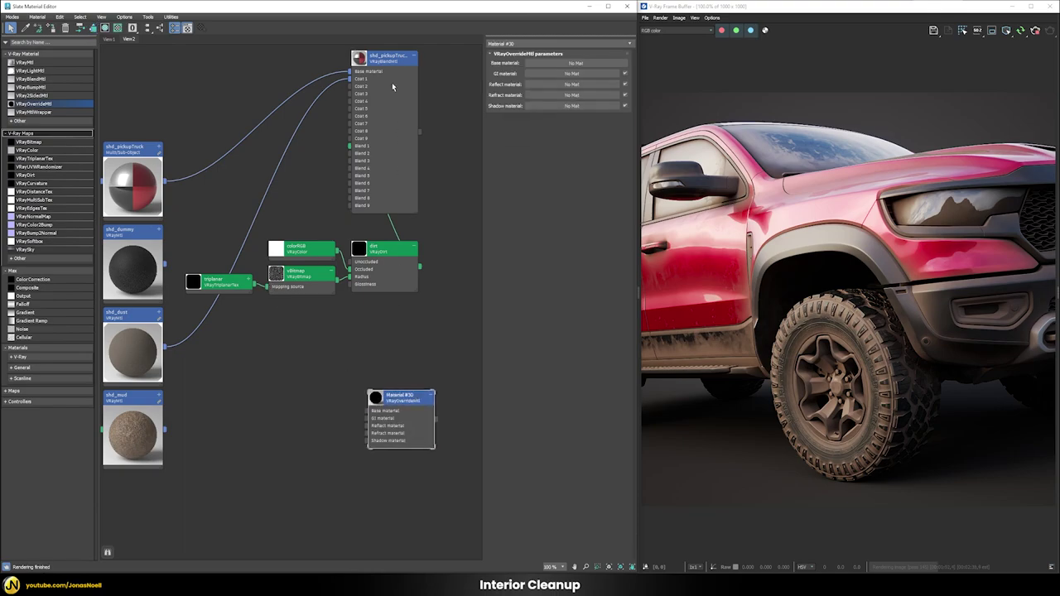
double_click(392, 63)
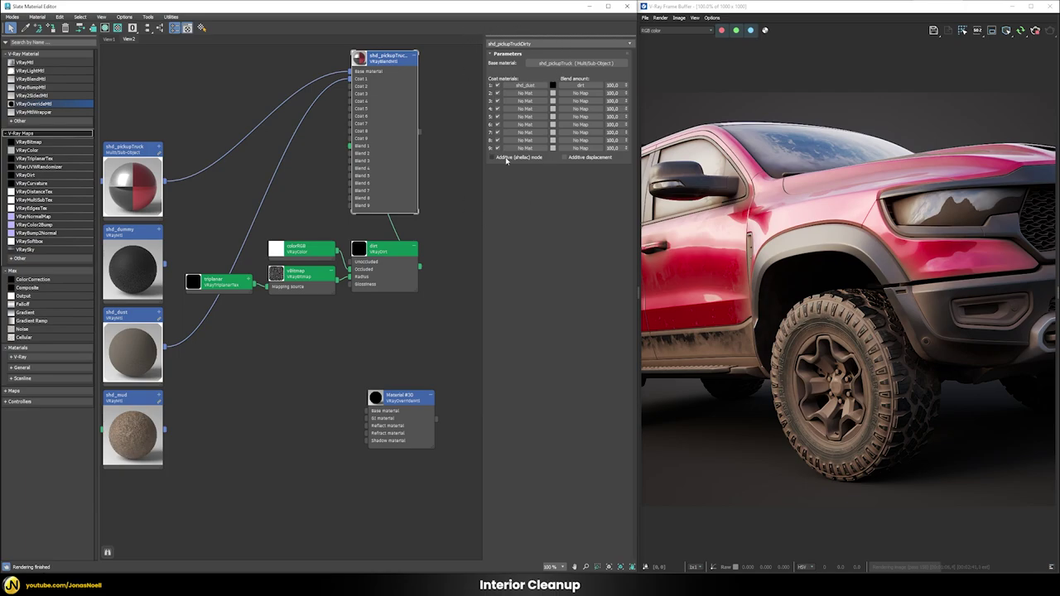
drag(420, 132, 433, 348)
right_click(435, 339)
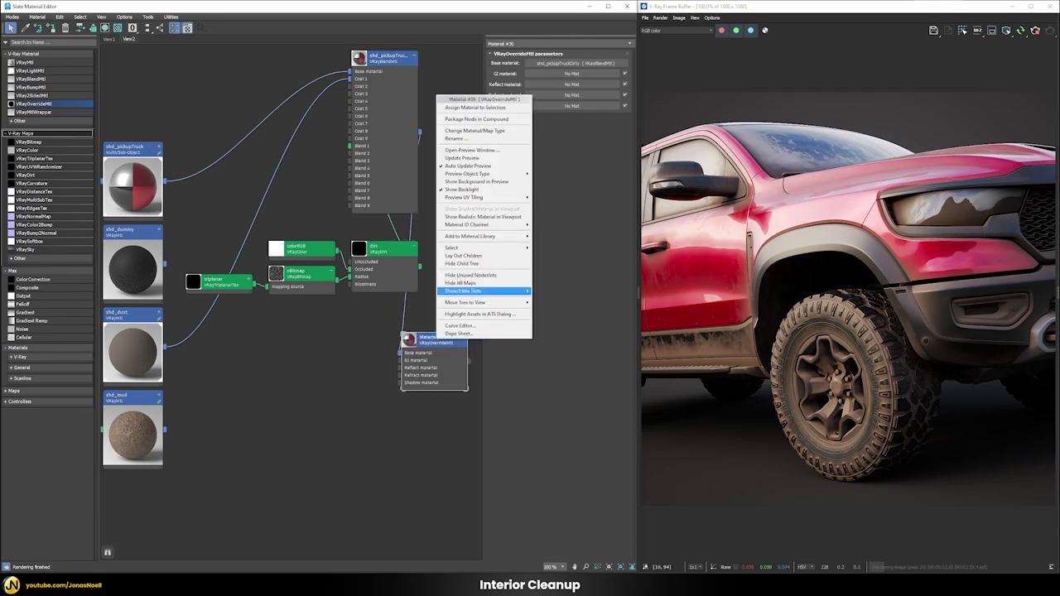
click(481, 109)
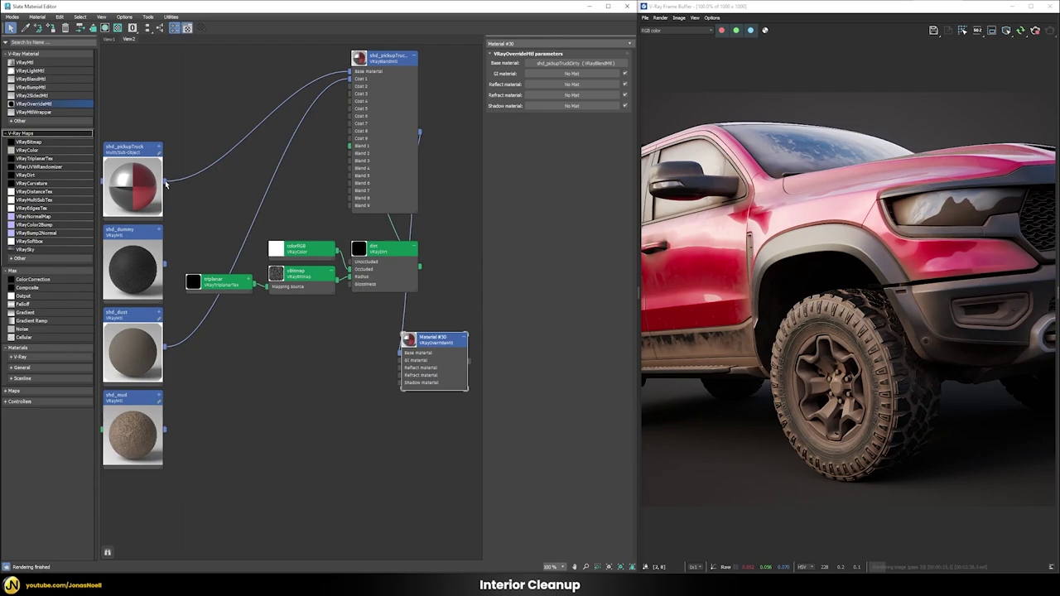
- Use shd_pickupTruck as an instance for the override material's refract and reflect materials
drag(165, 184, 549, 100)
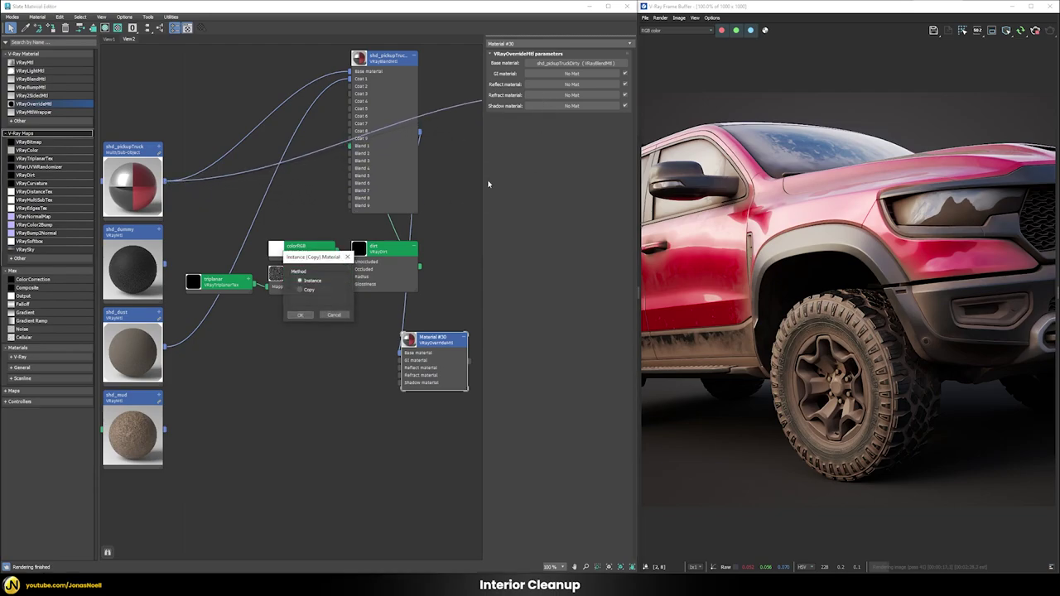
click(299, 315)
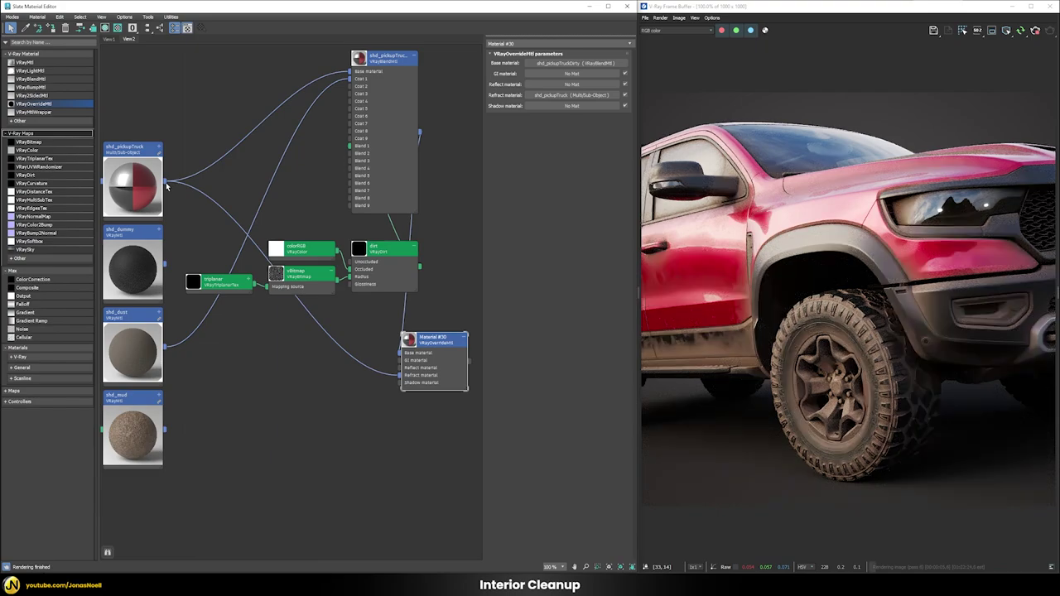
drag(165, 184, 281, 249)
click(306, 282)
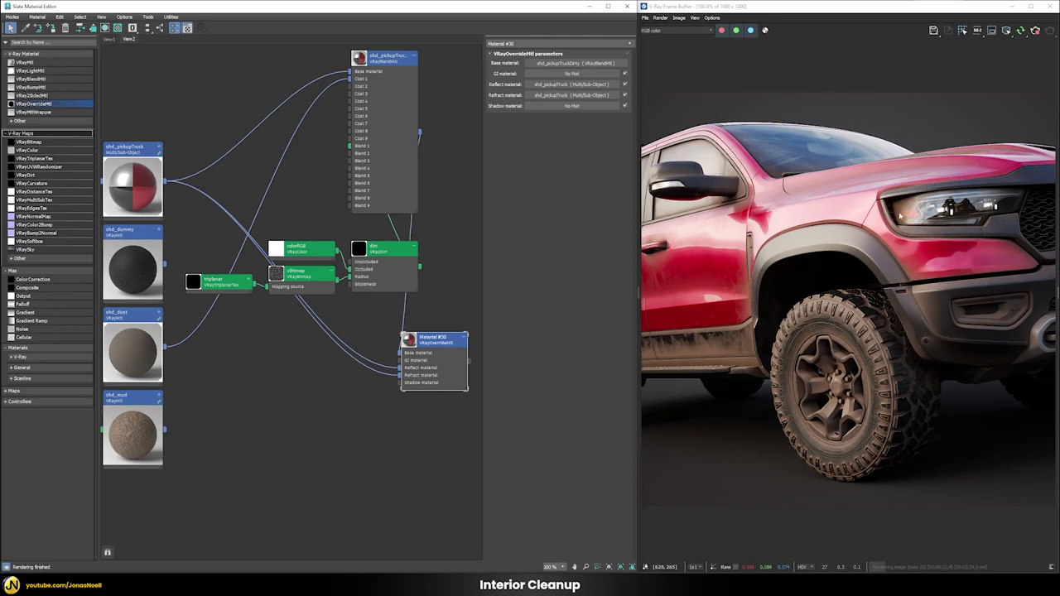
- Inspect the diffuse and refraction render elements of the truck and return to the RGB color view
click(675, 29)
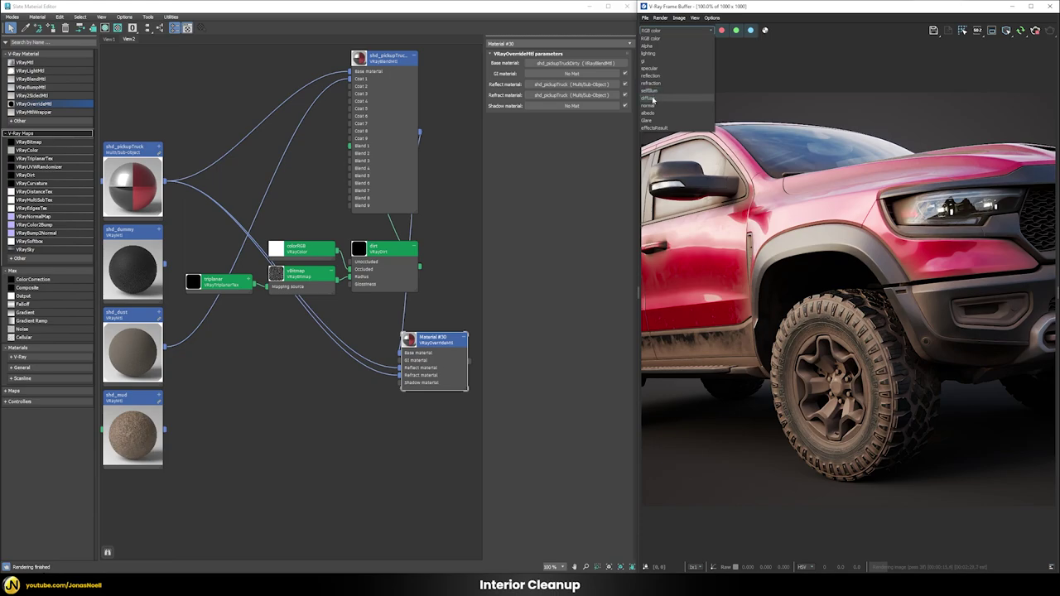
click(673, 95)
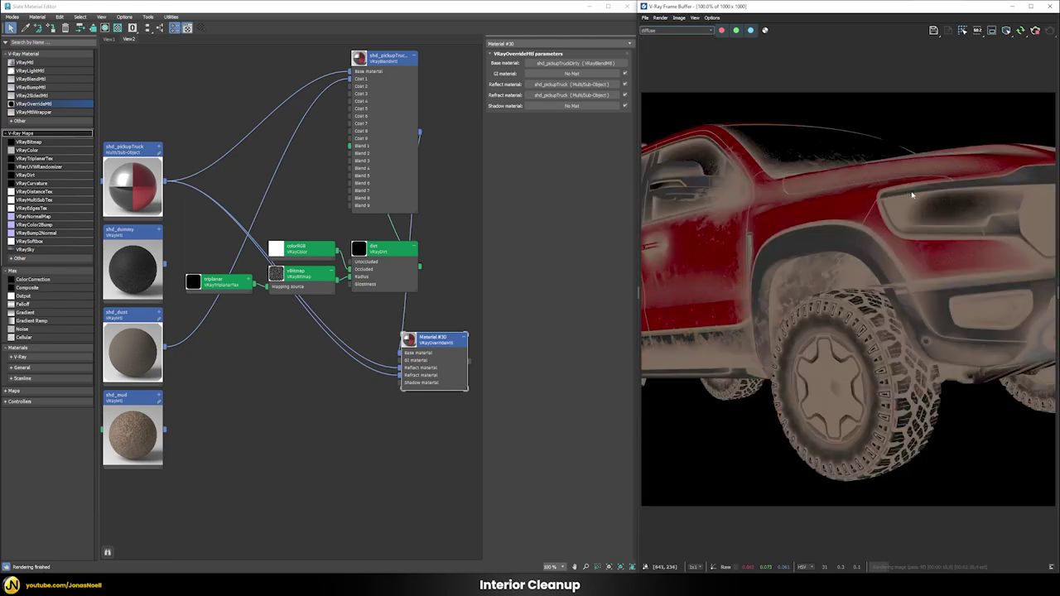
click(675, 30)
click(673, 40)
click(675, 30)
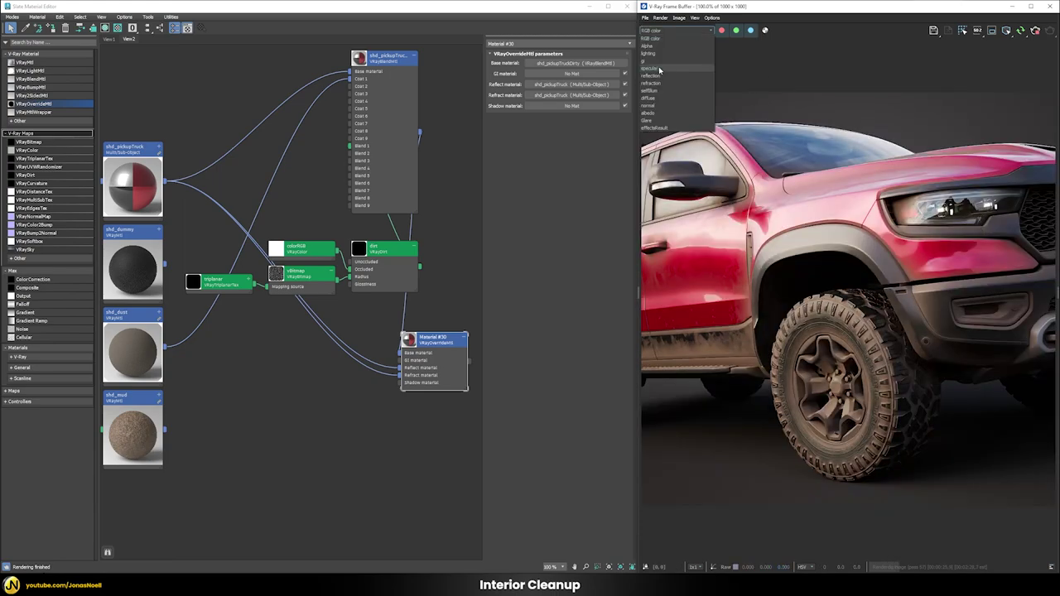
click(673, 80)
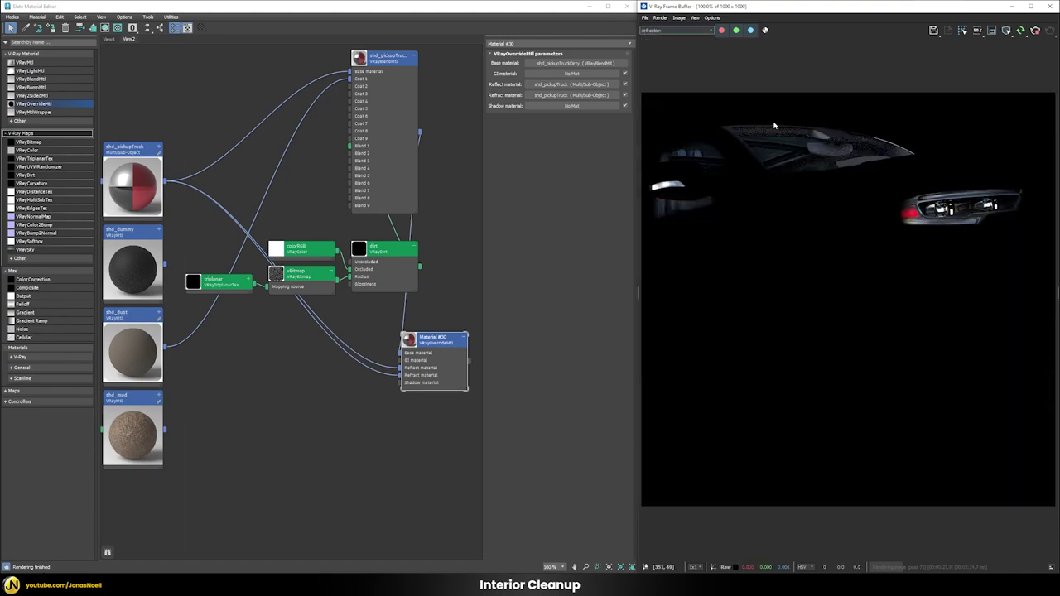
click(675, 30)
click(672, 40)
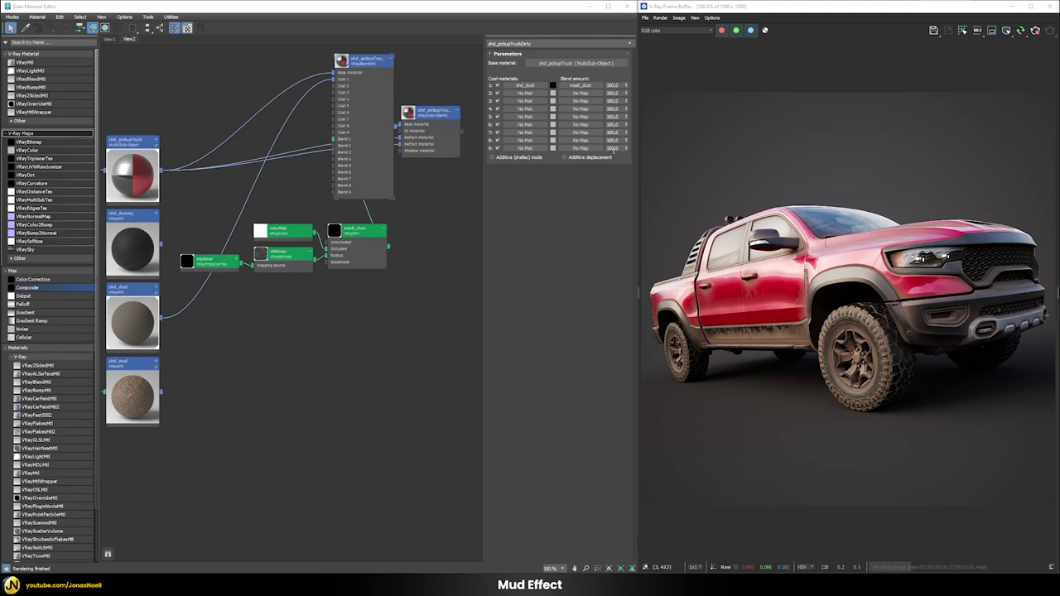
- Set the shd_dust coat's blend amount to 0 and replace the blend's base material with an instance of shd_dummy
double_click(613, 84)
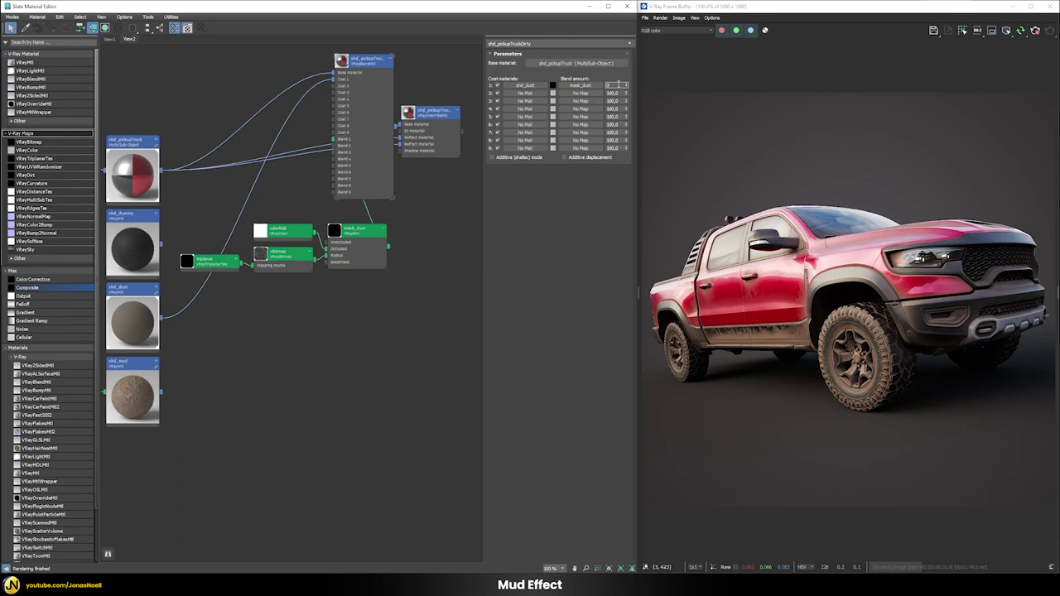
text(0)
key(Return)
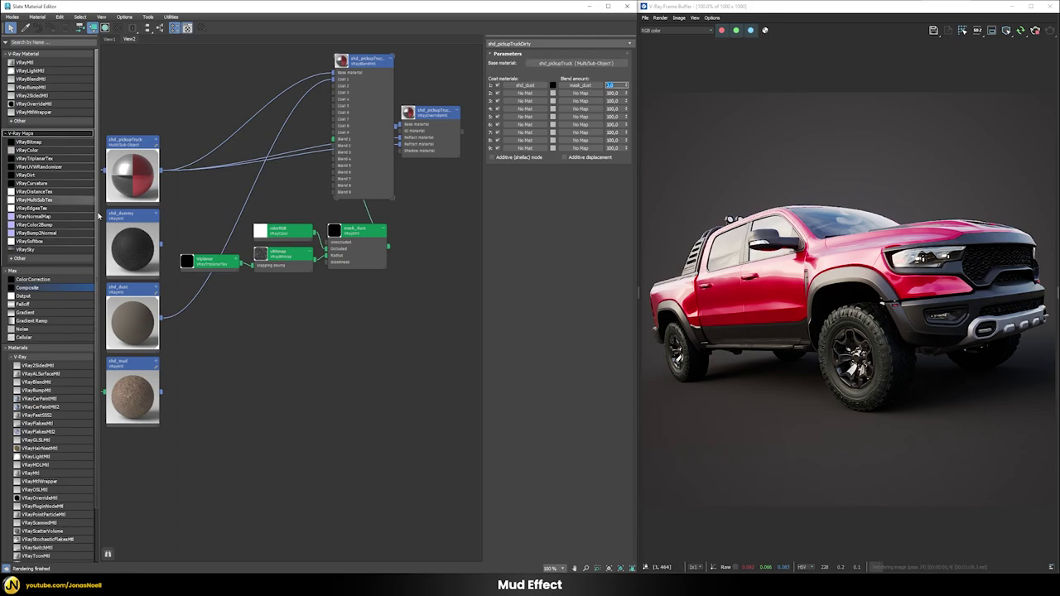
drag(163, 246, 543, 63)
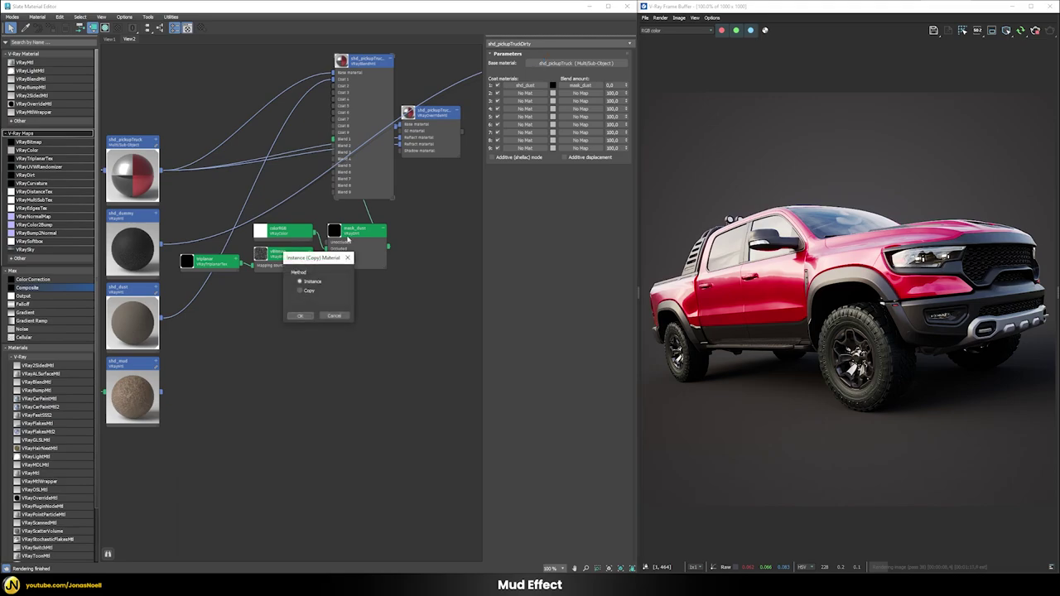
click(298, 315)
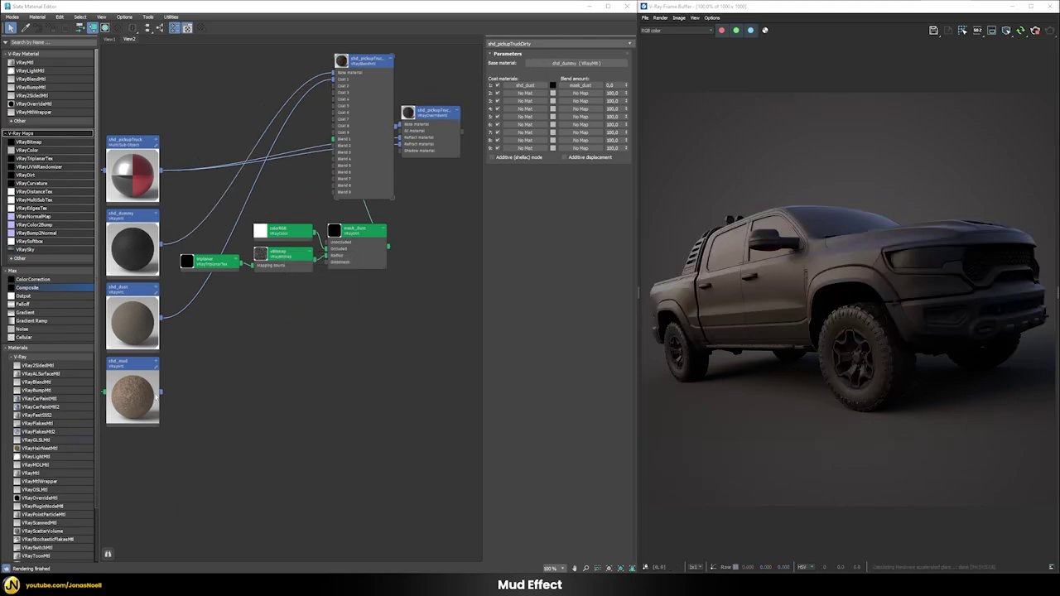
- Add an instance of shd_mud as the second coat material and set its blend color to black
drag(161, 396, 525, 93)
click(301, 315)
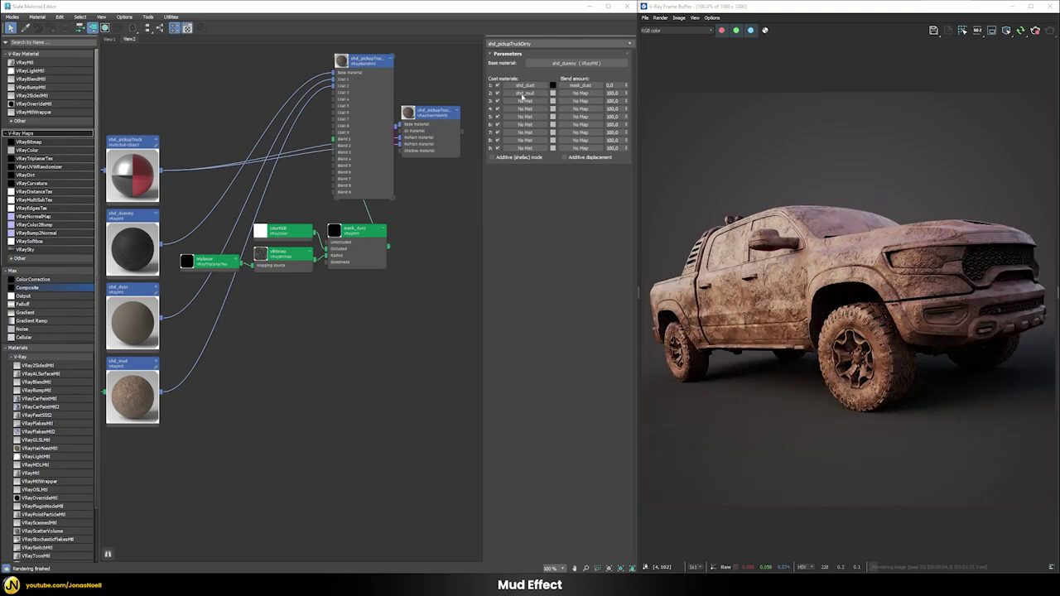
click(553, 93)
drag(446, 176, 430, 172)
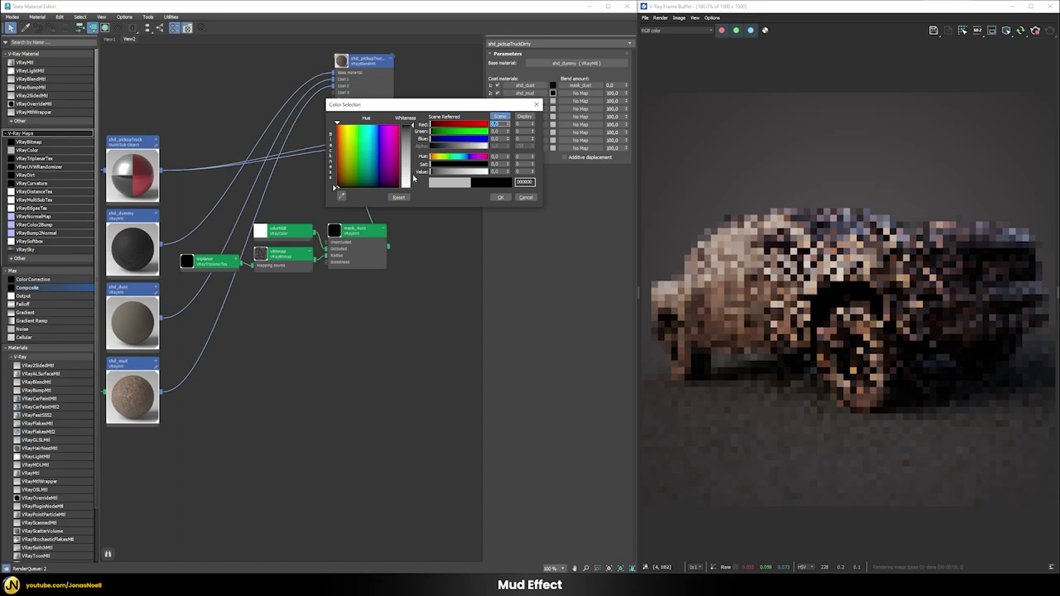
click(500, 198)
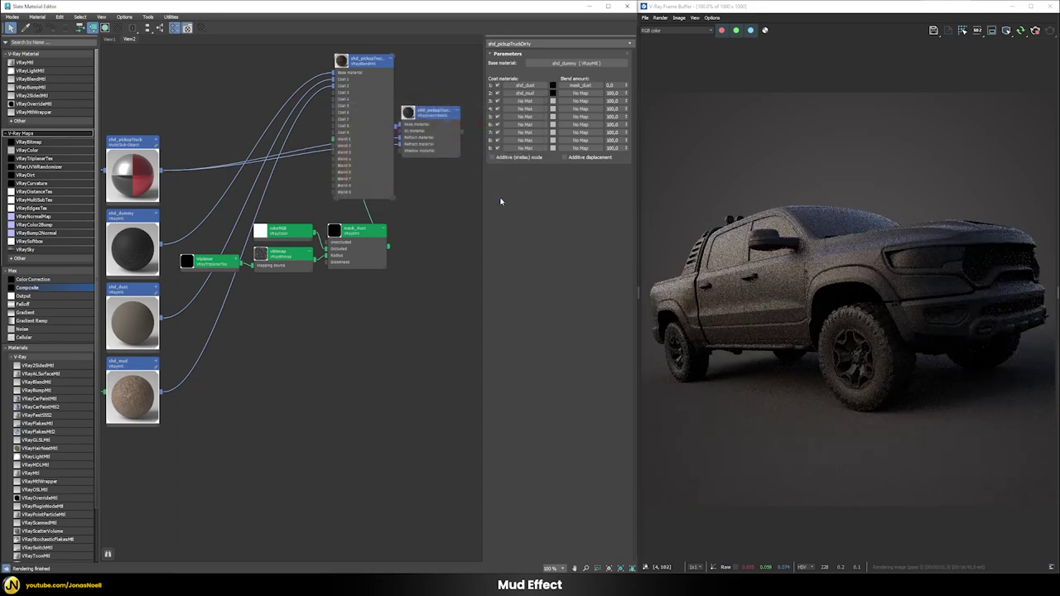
- Assign a new VRayDirt map as the shd_mud coat's blend mask, place it below the mask_dust nodes and open its parameters
click(575, 94)
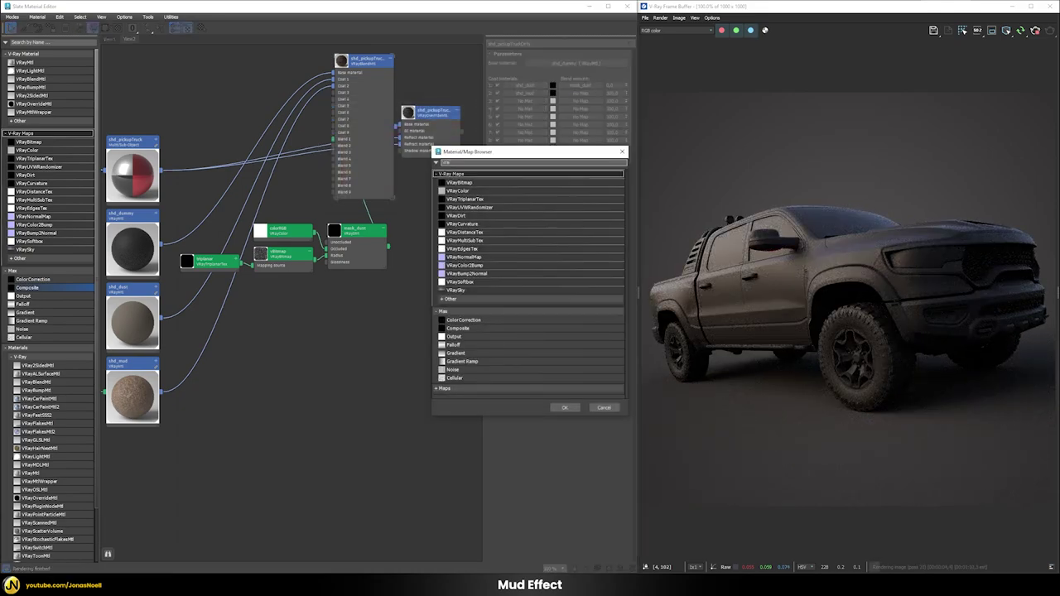
double_click(464, 177)
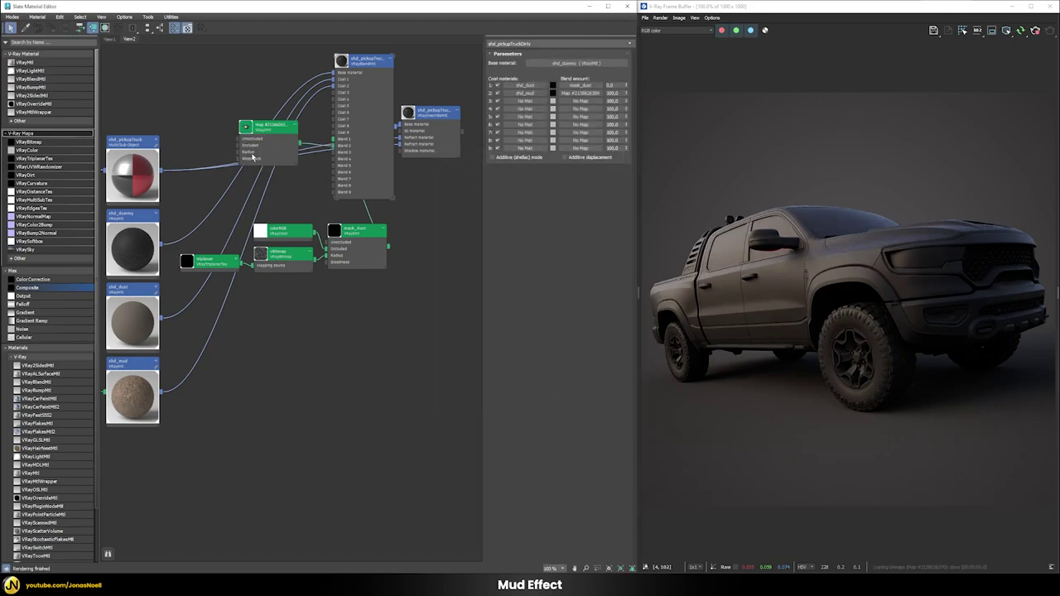
drag(268, 131, 306, 375)
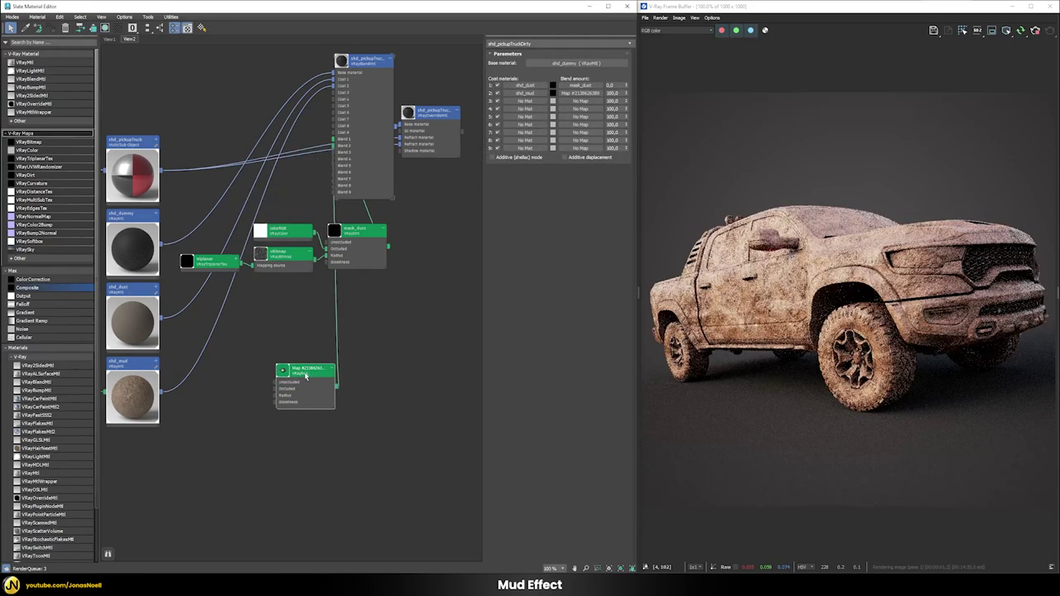
double_click(305, 375)
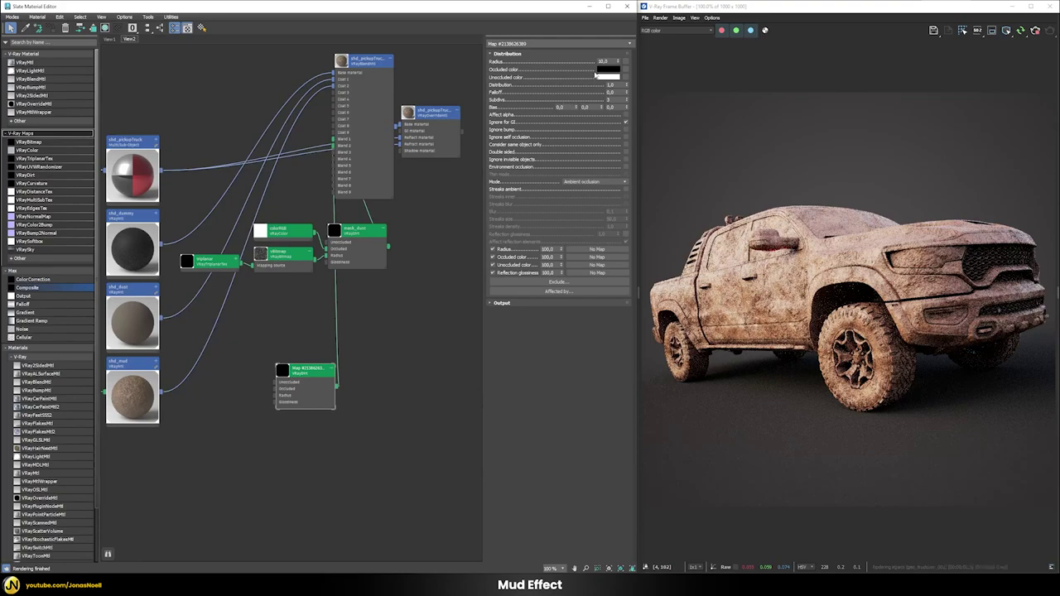
- Swap the mud VRayDirt's occluded and unoccluded colors and enable Consider same object only, checking the front wheel in the render
drag(607, 69, 607, 77)
click(617, 91)
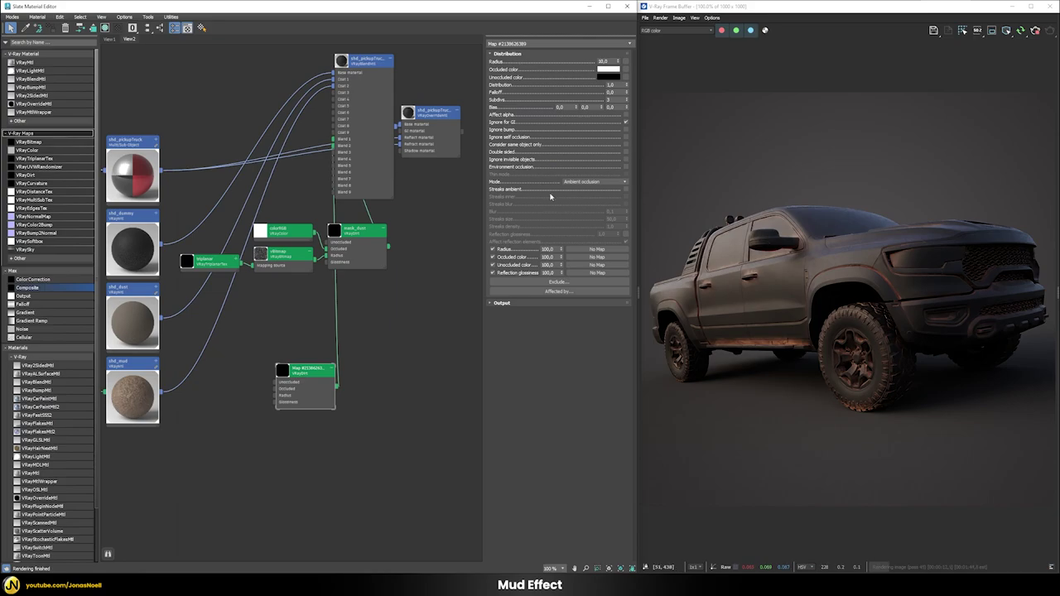
scroll(930, 414, up, 4)
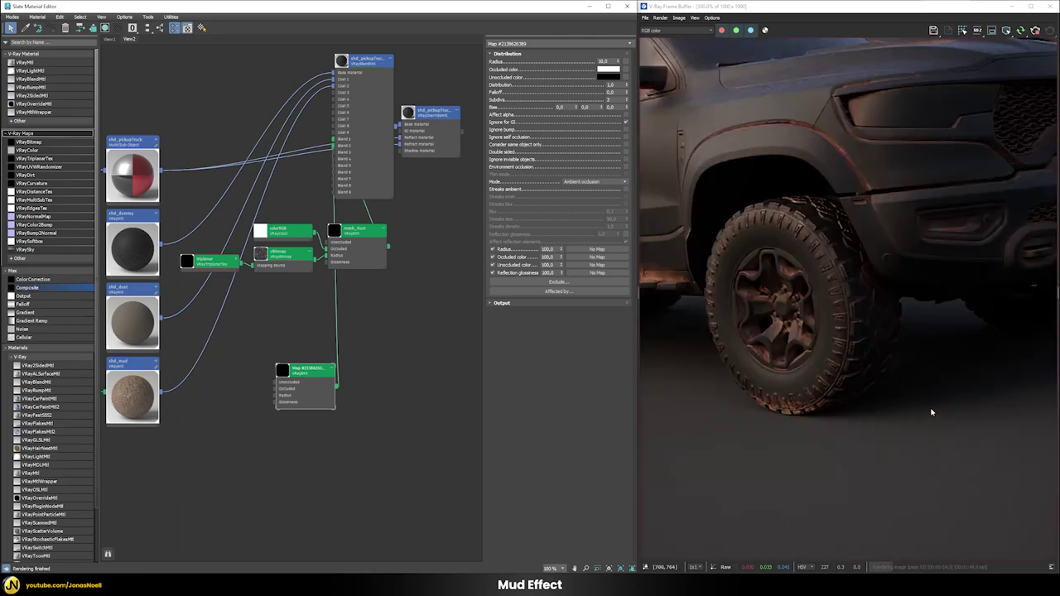
click(626, 144)
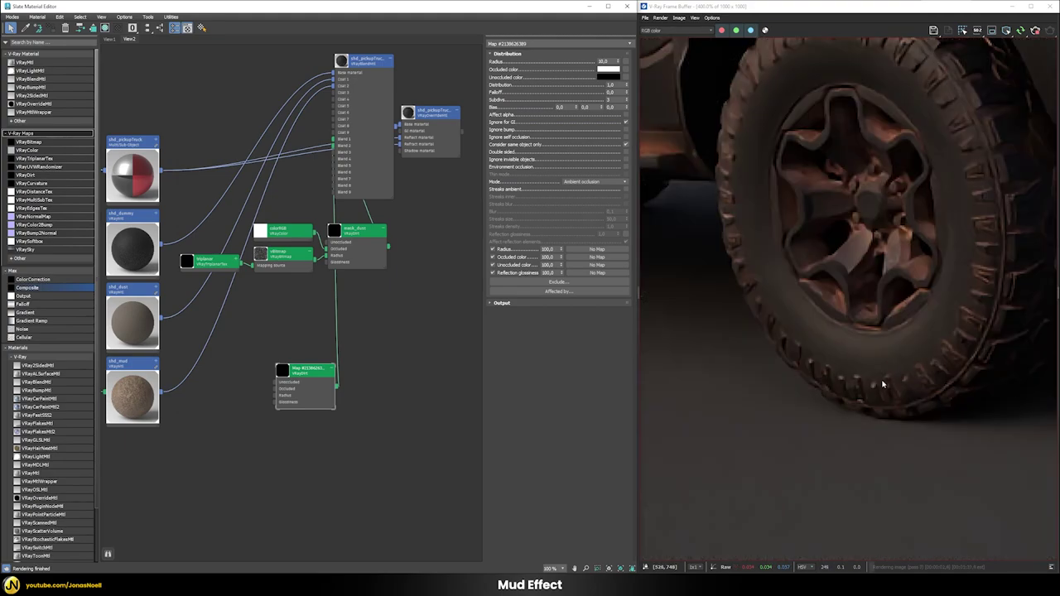
scroll(880, 383, down, 4)
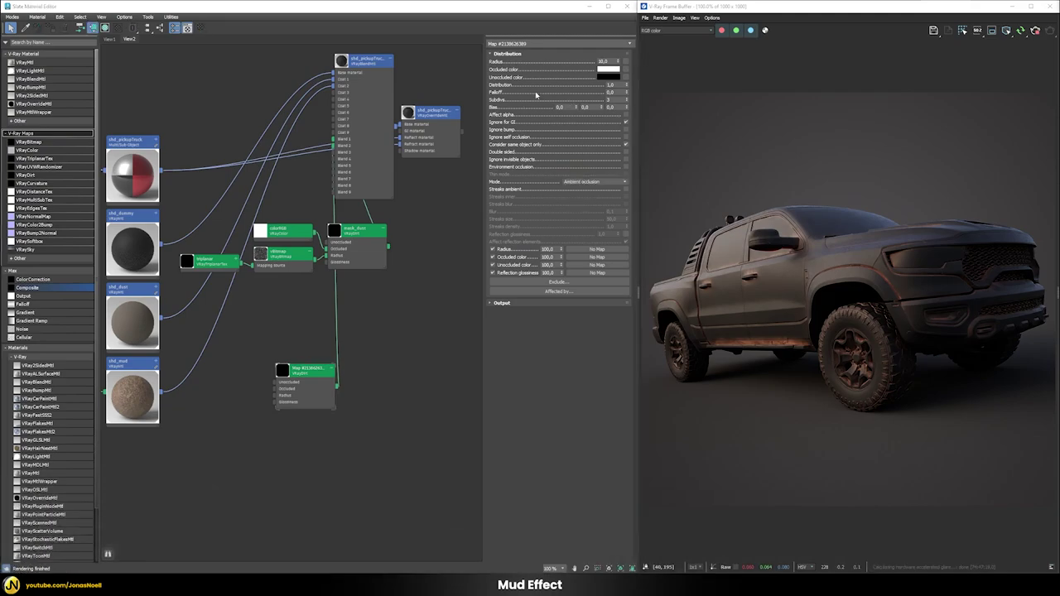
- Set the mud VRayDirt's radius to 100 and its distribution to -10
double_click(605, 61)
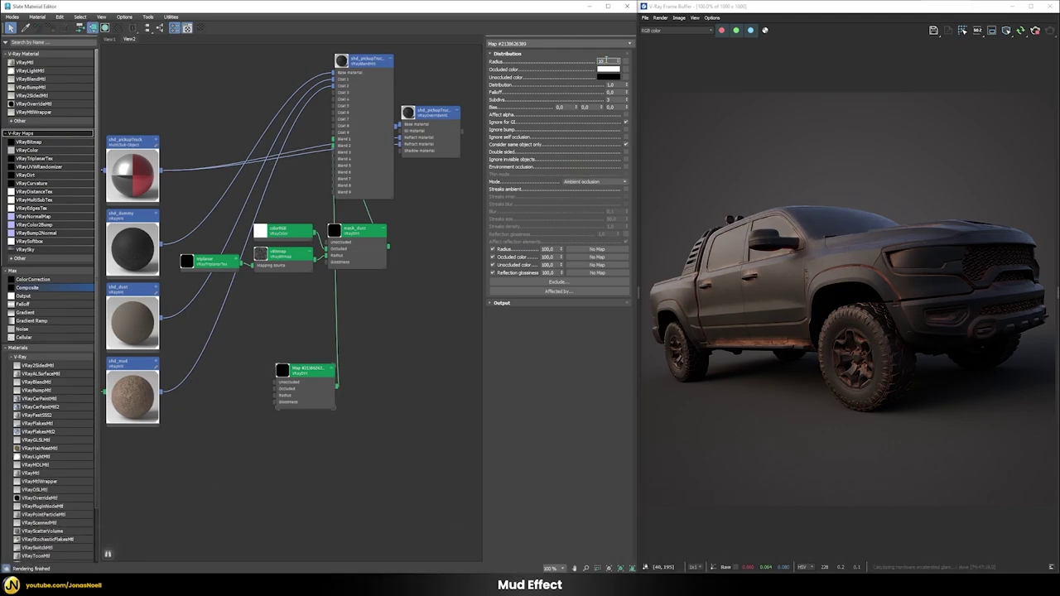
text(100)
key(Return)
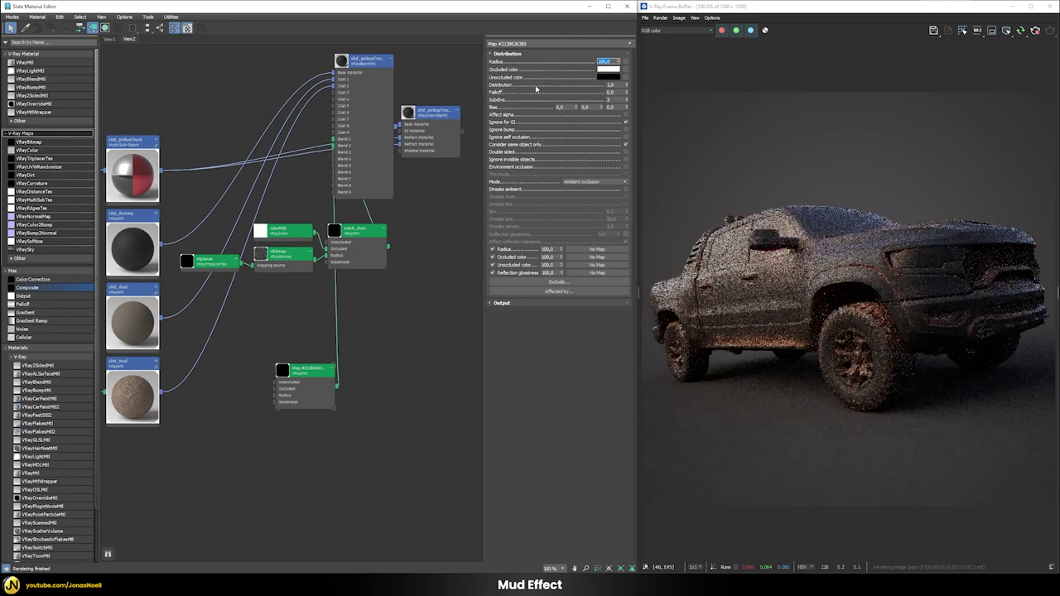
double_click(611, 85)
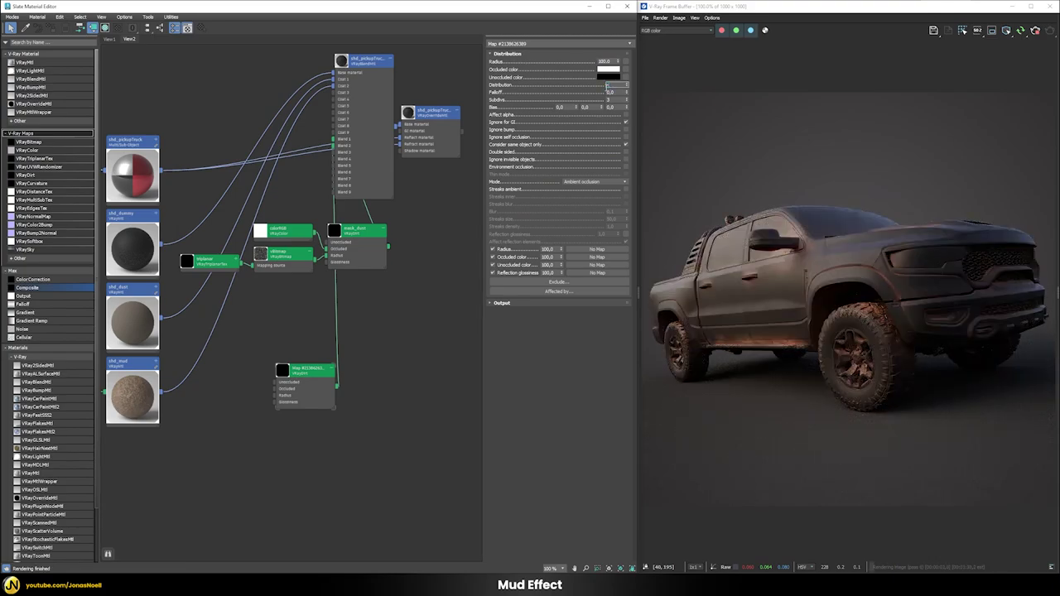
text(10)
key(Return)
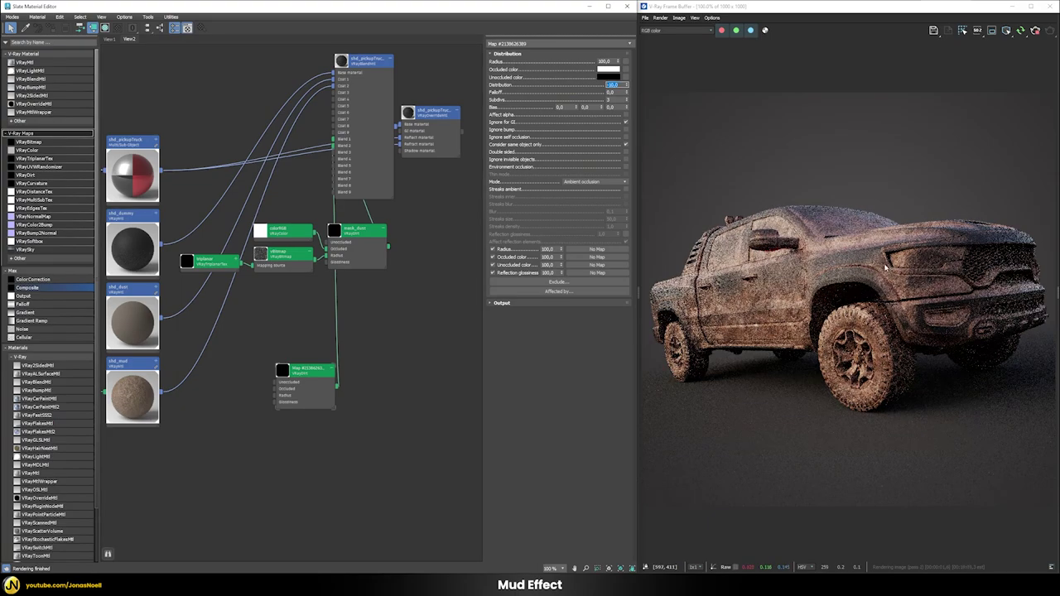
- Add a Composite map to the mud VRayDirt's radius and place its node below and beside the dirt node
click(627, 63)
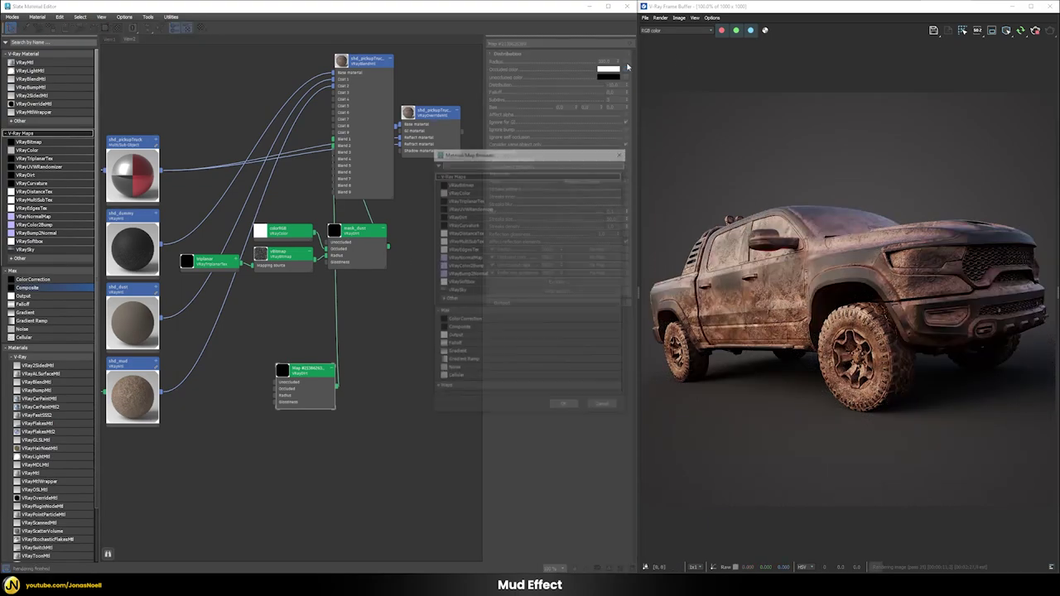
text(composite)
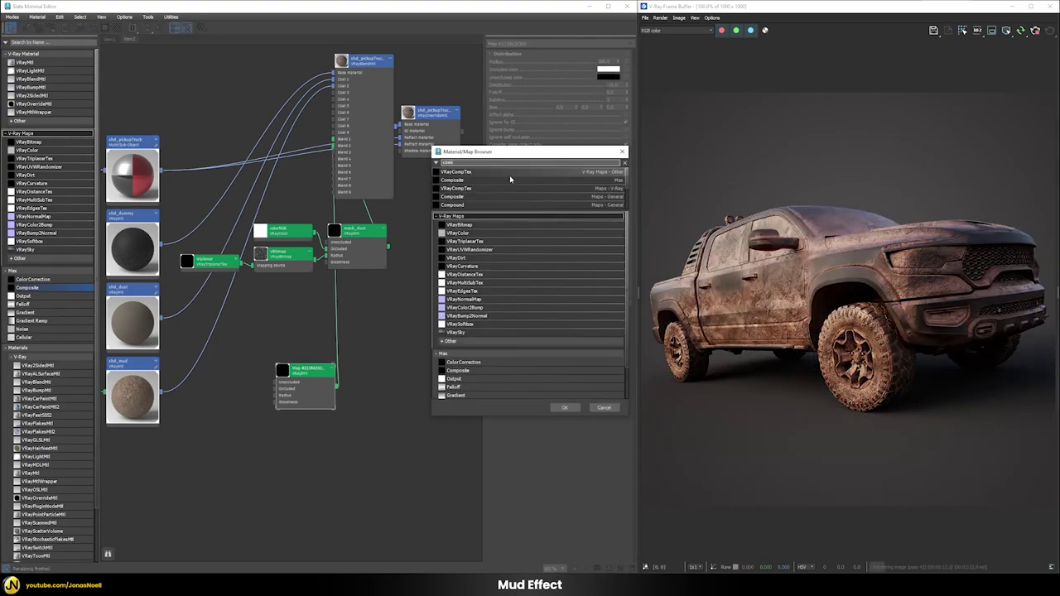
double_click(503, 176)
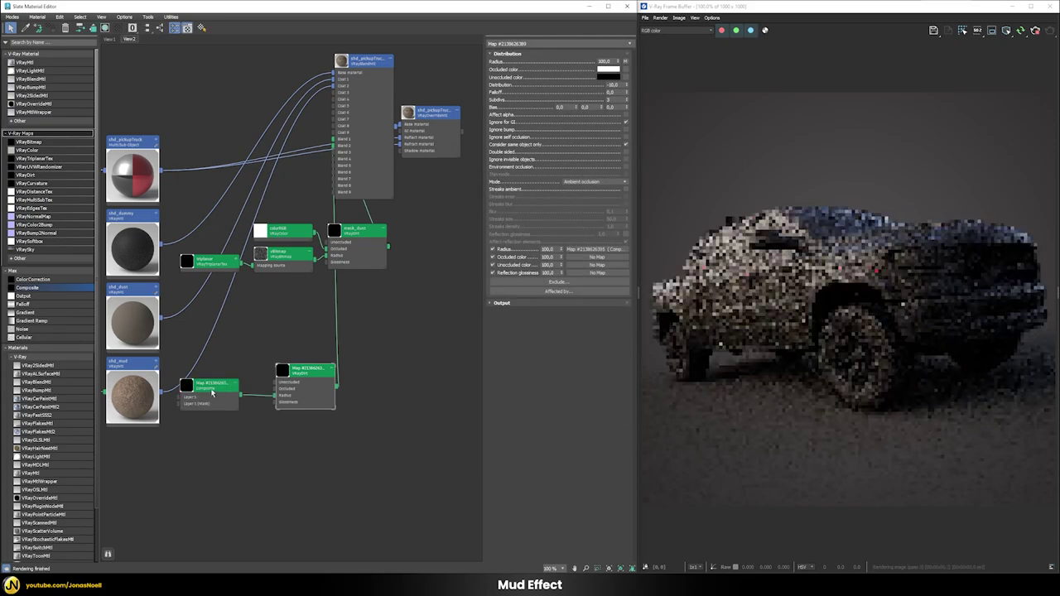
drag(212, 395, 227, 433)
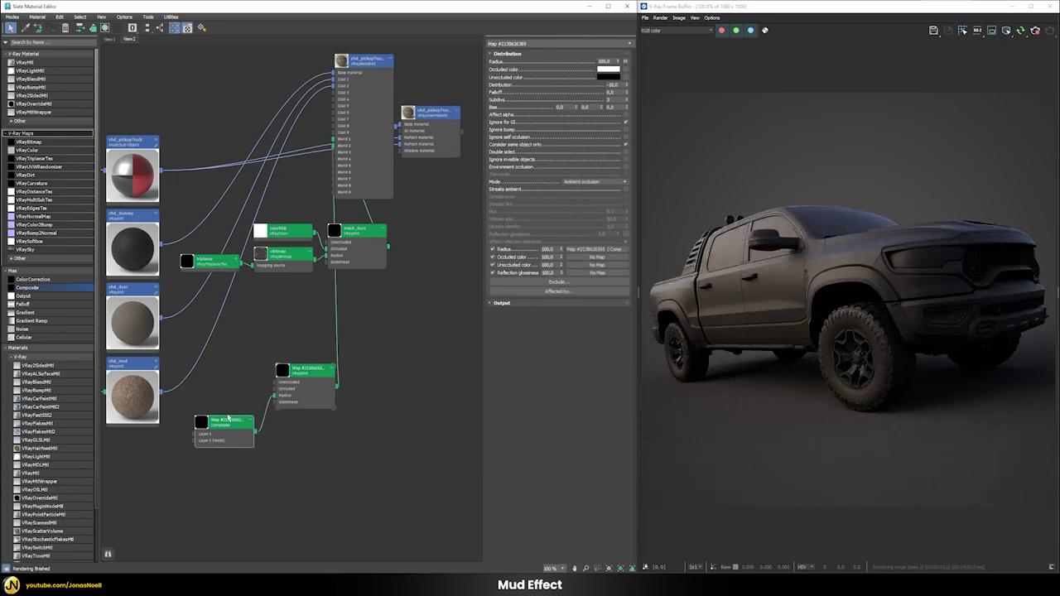
- Use an instance of the dust mask's VRayBitmap as Layer 1 of the Composite map
click(595, 249)
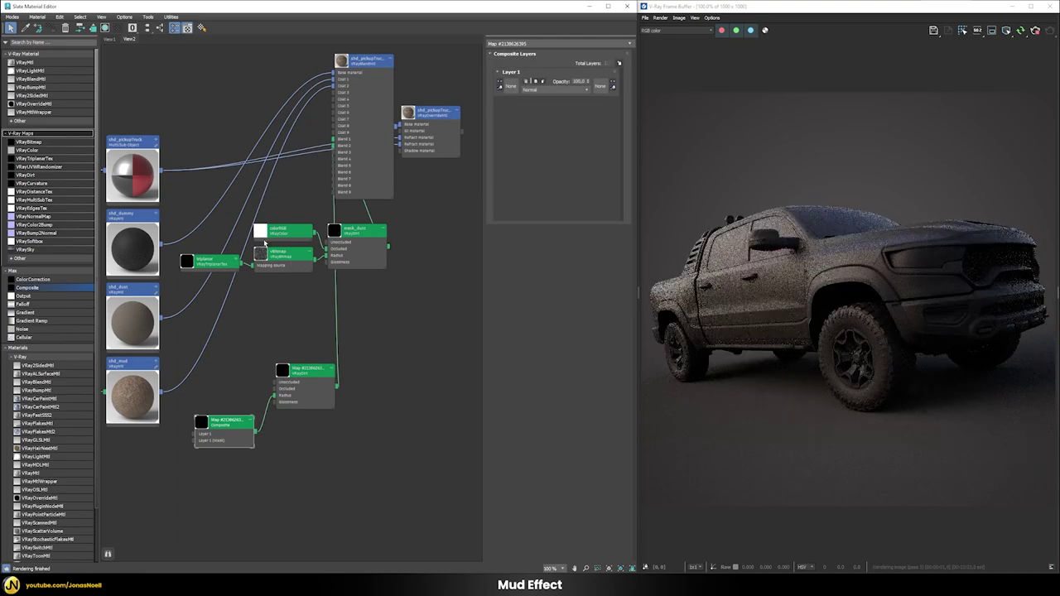
drag(315, 262, 511, 86)
click(301, 316)
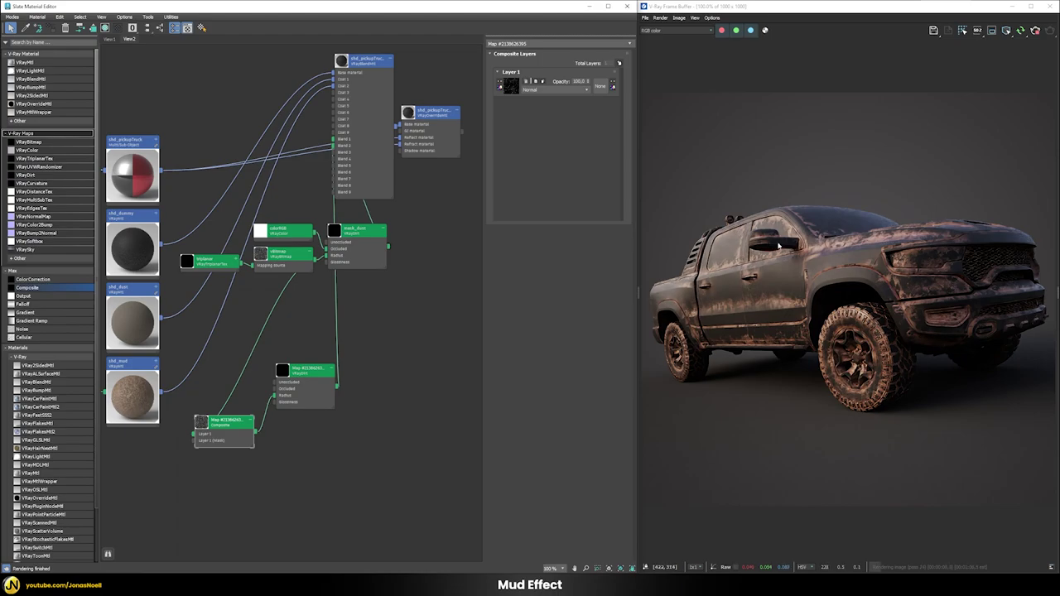
- Change the mud VRayDirt's mode to Ambient + inner occlusion
double_click(309, 373)
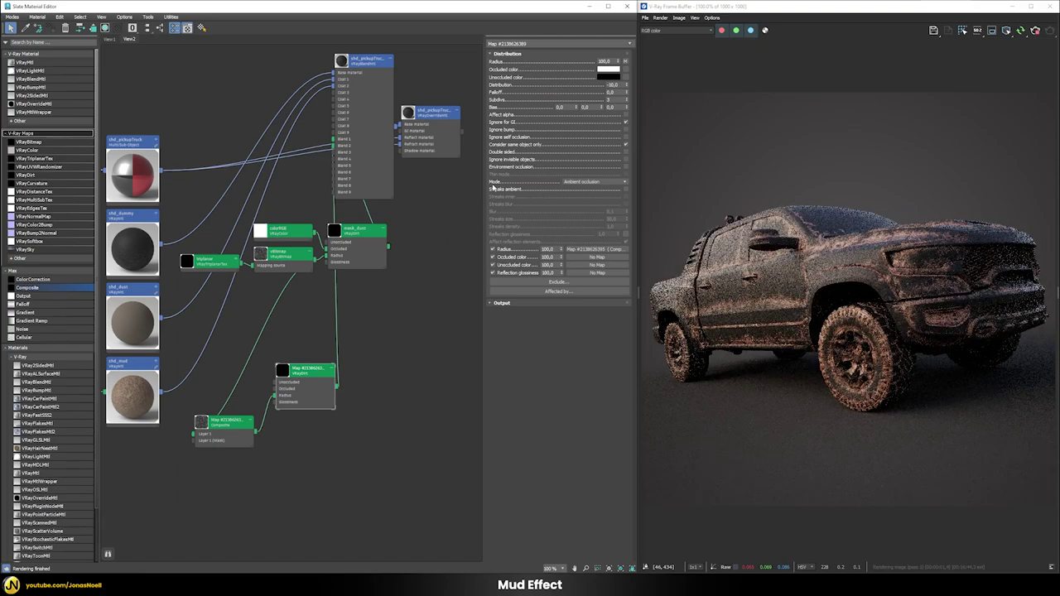
click(571, 181)
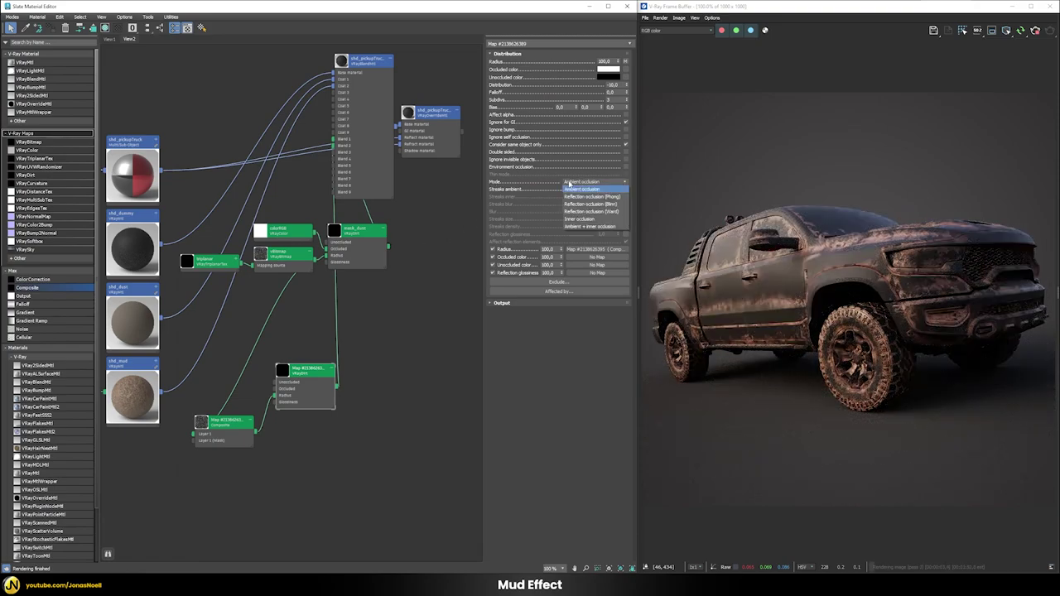
click(568, 227)
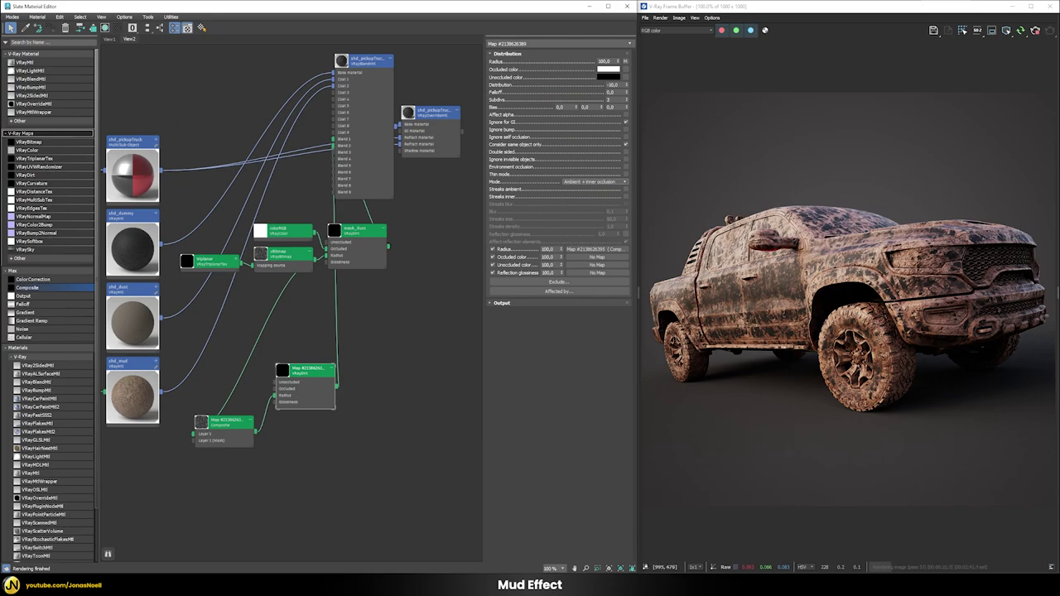
- Create a VRayDistanceTex below the Composite node and add geo_floor_001 to its objects
click(34, 191)
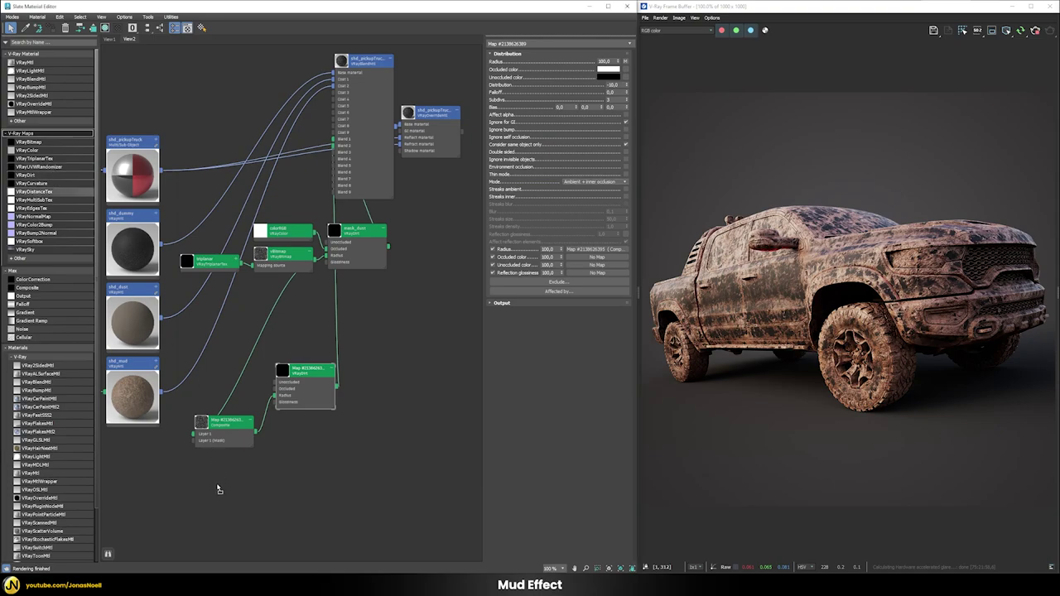
click(220, 511)
drag(221, 511, 213, 489)
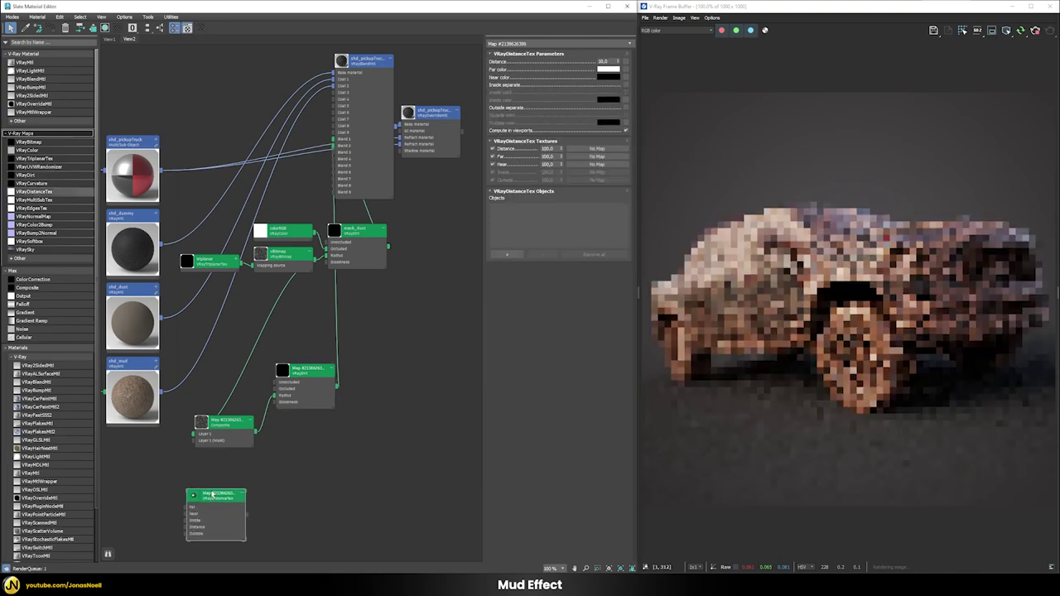
click(505, 255)
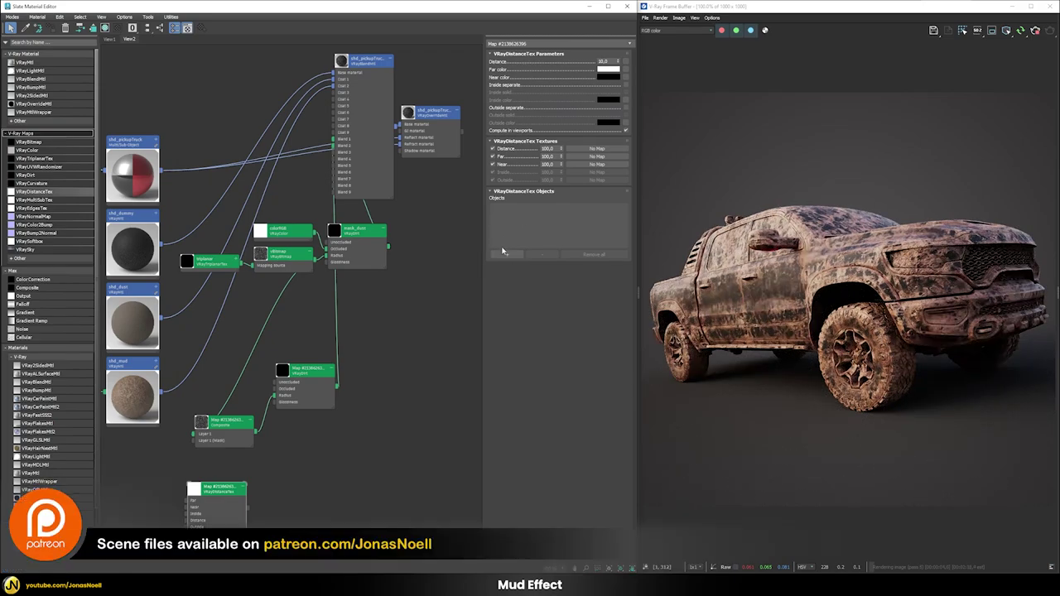
click(589, 6)
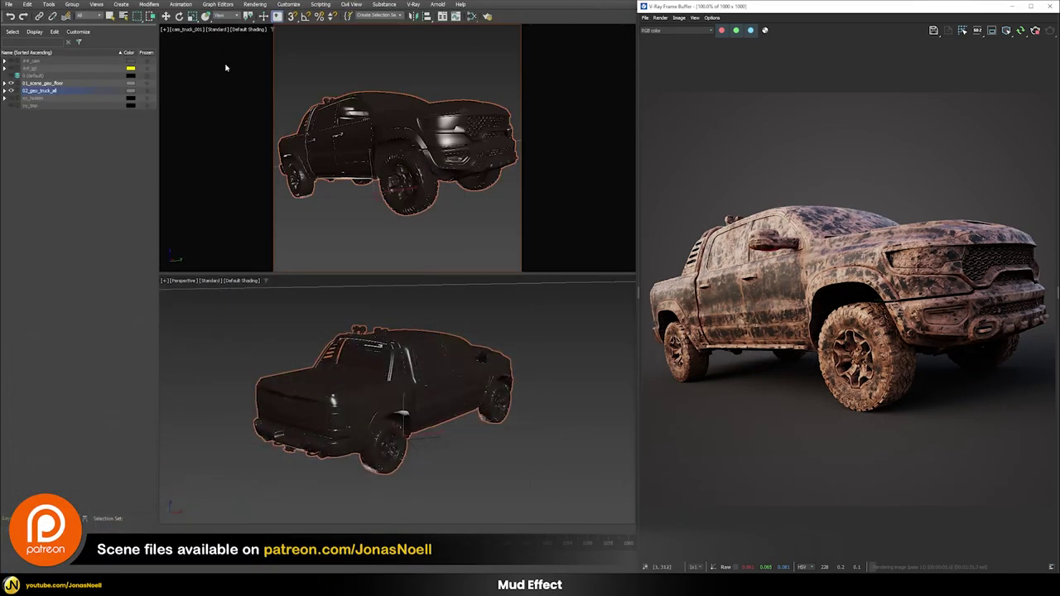
click(4, 84)
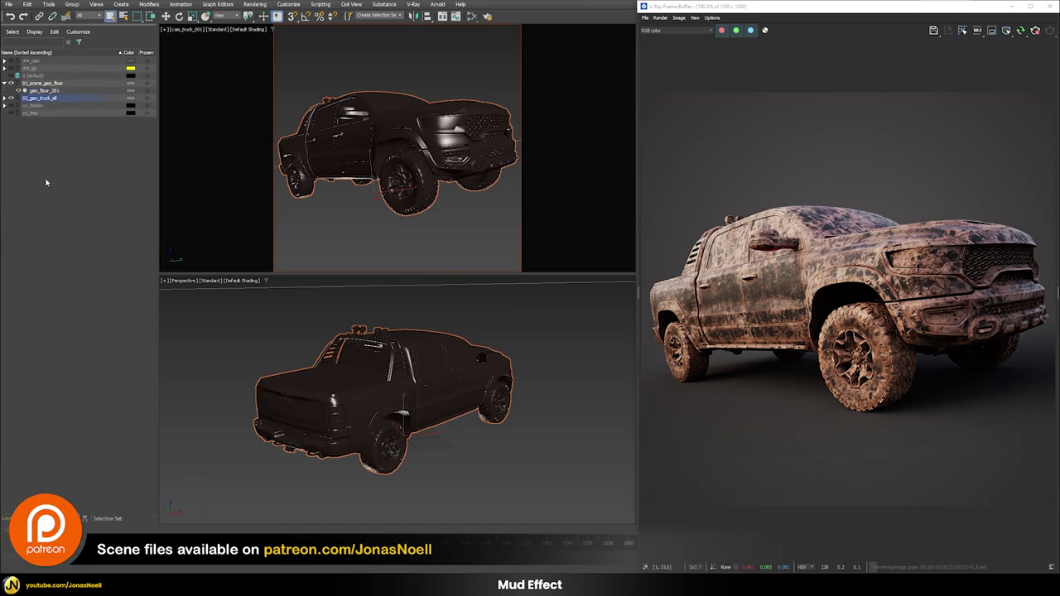
click(17, 568)
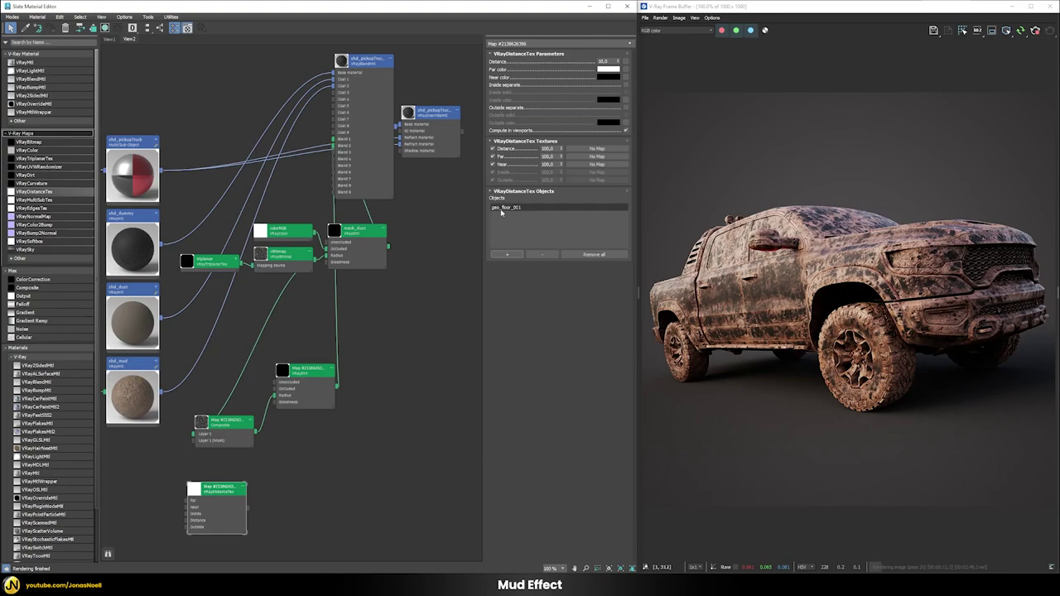
- Add a second layer to the Composite map and use an instance of the VRayDistanceTex as Layer 2
click(219, 424)
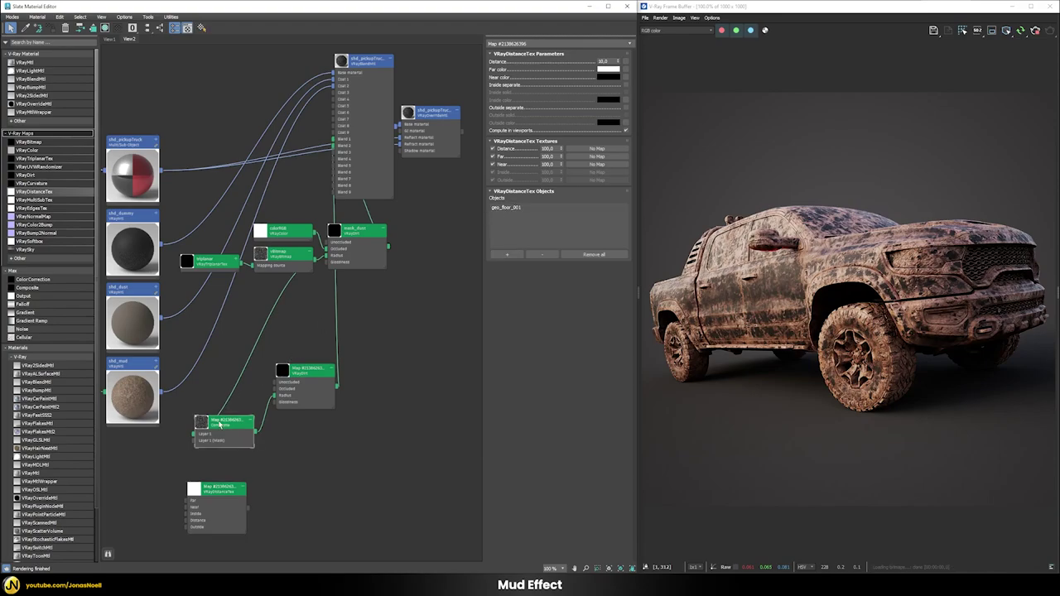
double_click(220, 424)
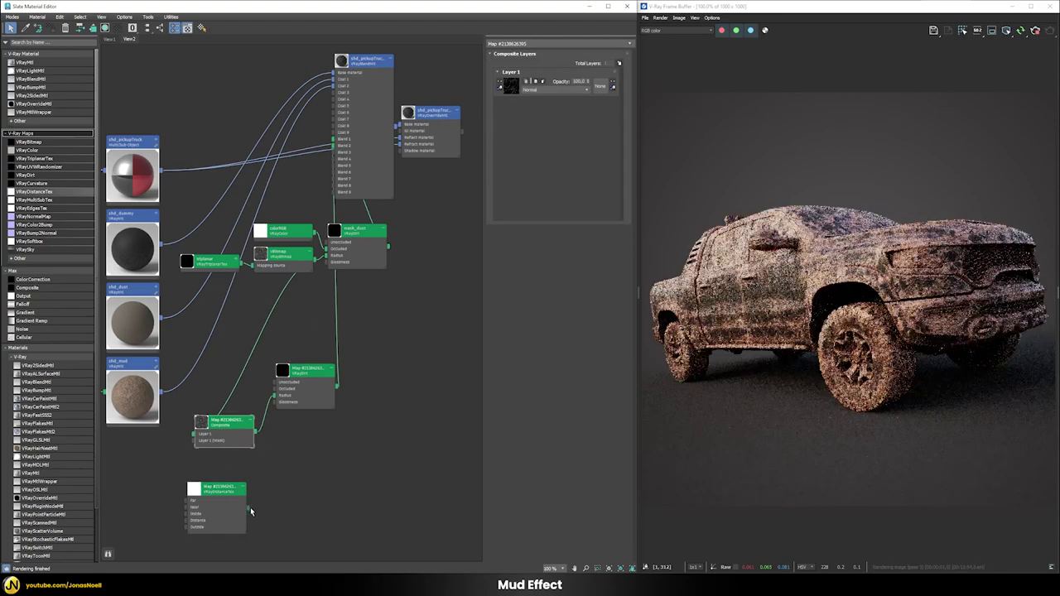
click(618, 63)
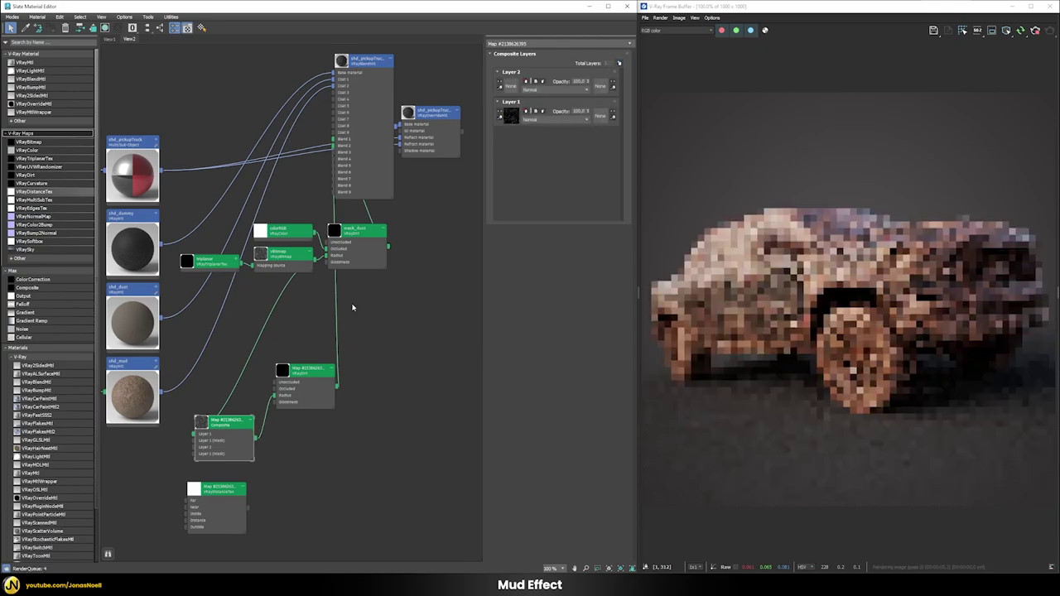
drag(247, 508, 511, 90)
click(299, 316)
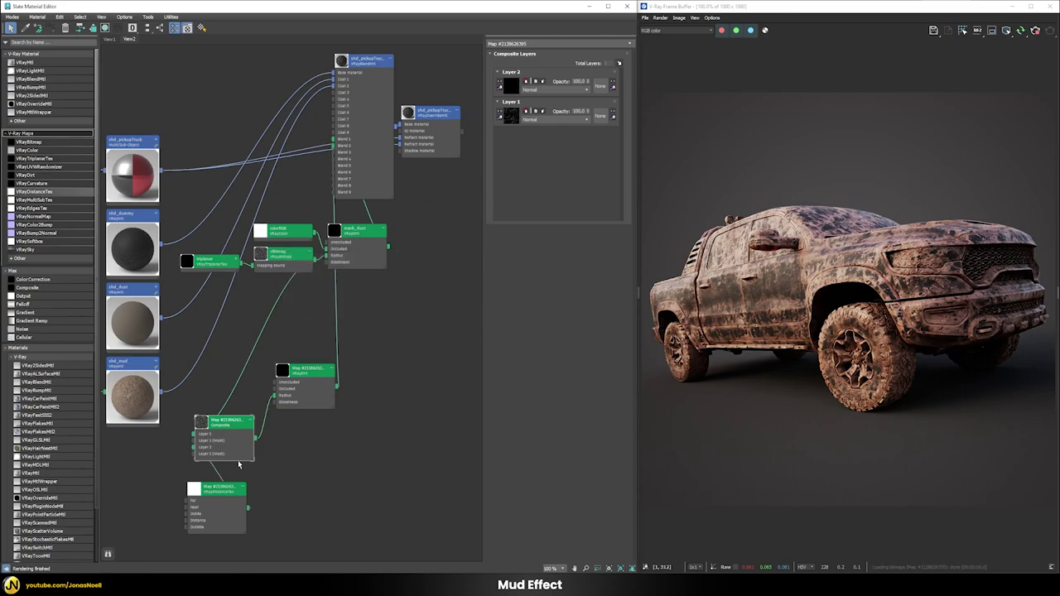
- Shift the VRayDistanceTex node slightly and swap its colors so Far is black and Near is white
right_click(210, 493)
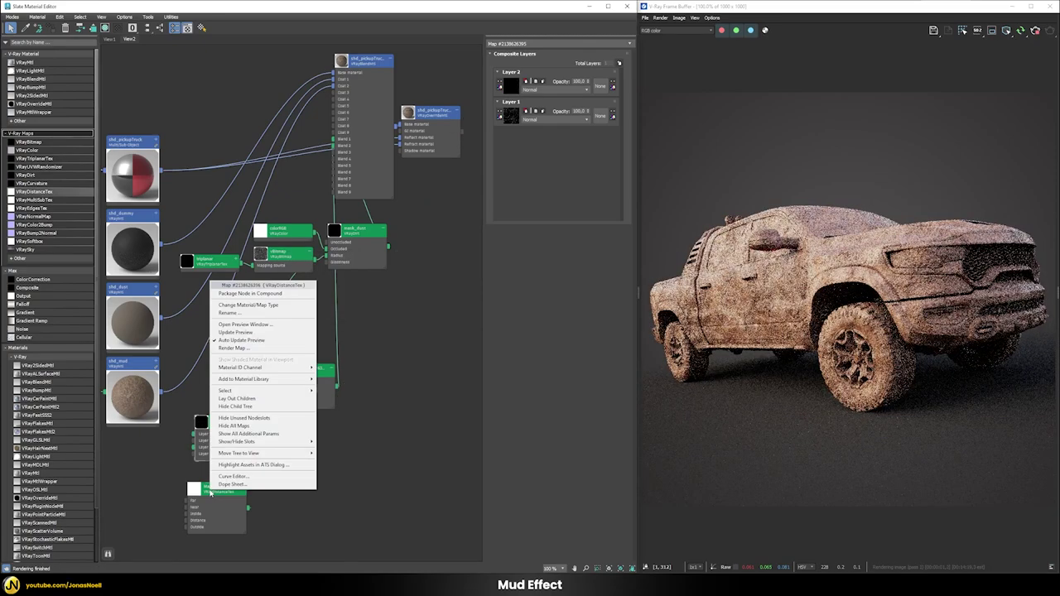
drag(210, 493, 200, 492)
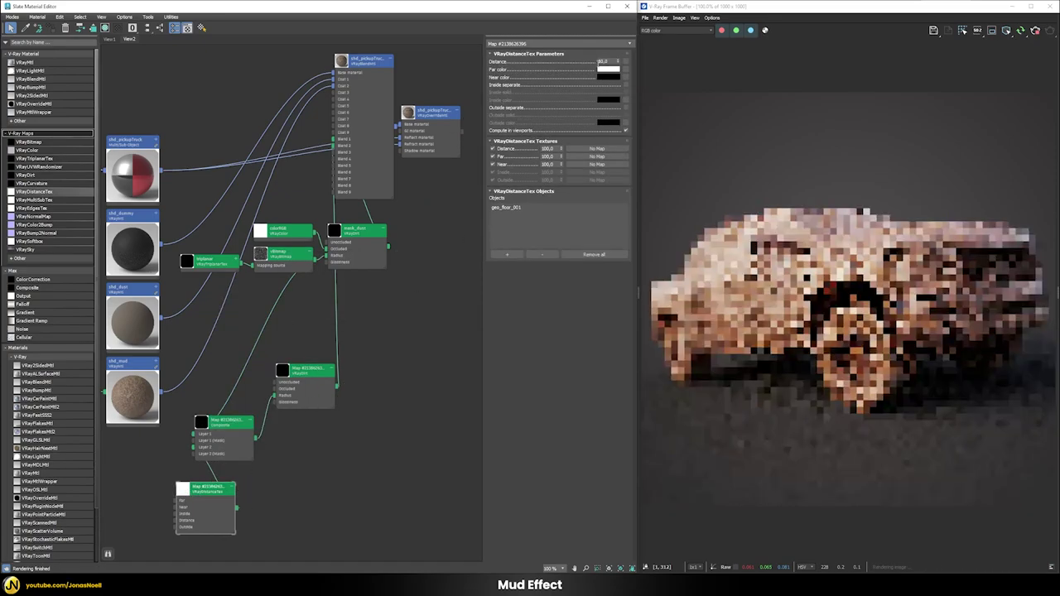
drag(605, 70, 597, 117)
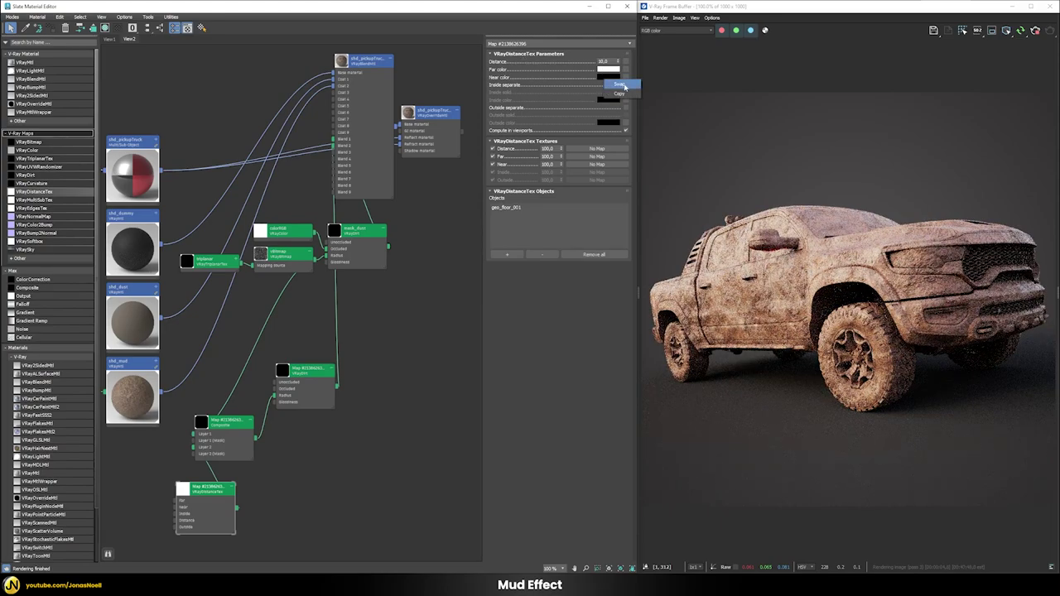
click(621, 84)
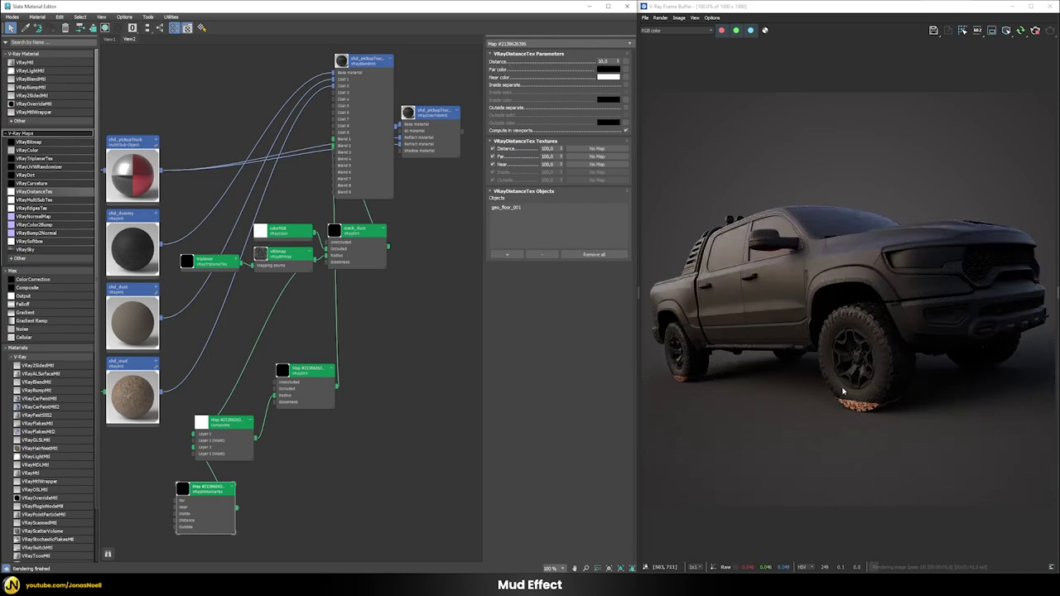
- Try a distance of 150 in the VRayDistanceTex, and set it to 160
double_click(605, 61)
text(150)
key(Return)
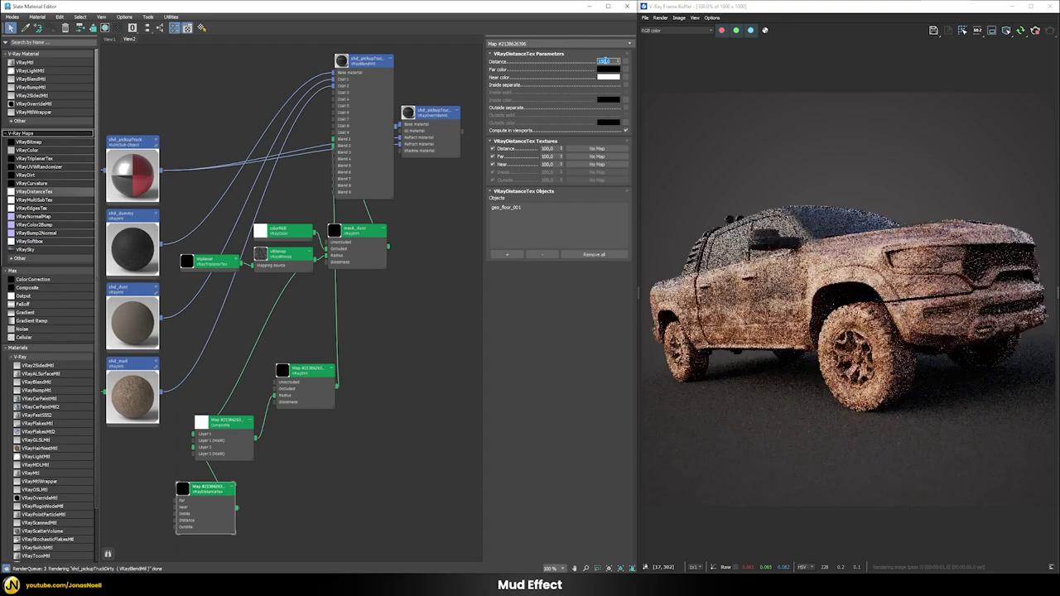
text(160)
key(Return)
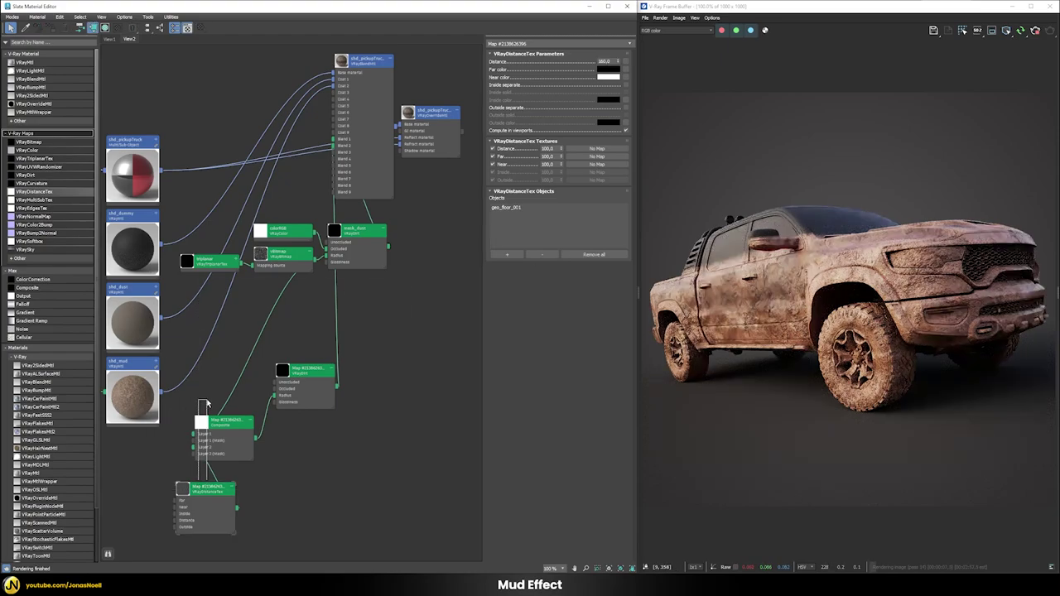
- Change the blend mode of the Composite map's Layer 2 to Multiply
click(232, 425)
double_click(231, 425)
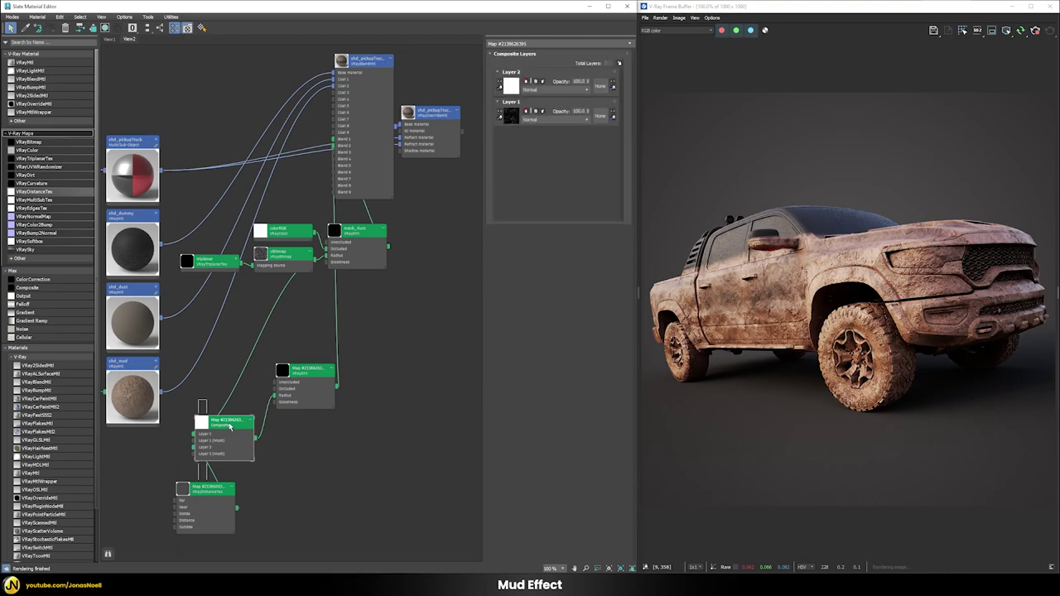
click(536, 93)
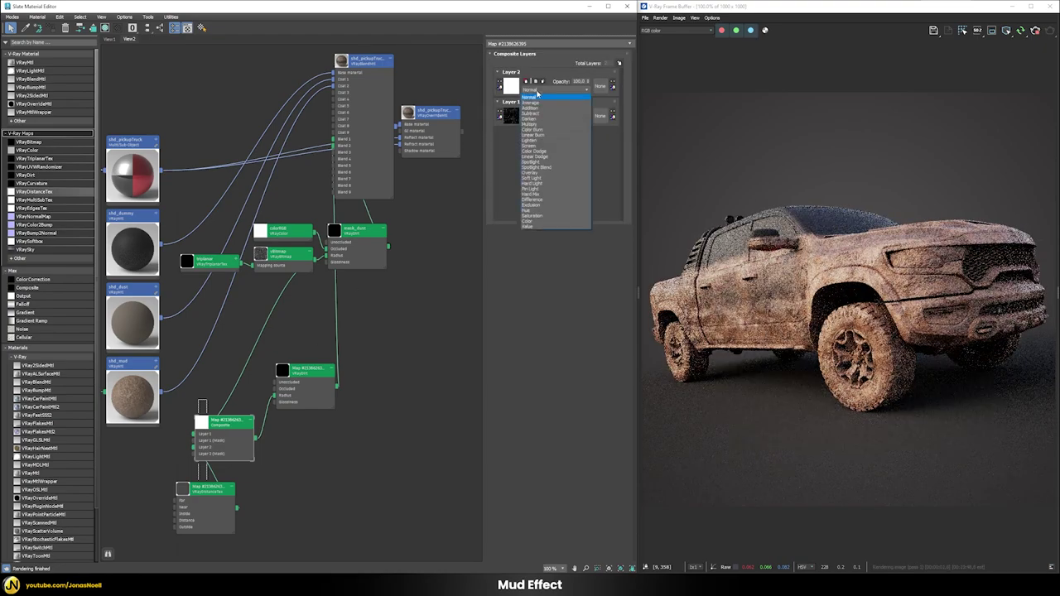
click(531, 127)
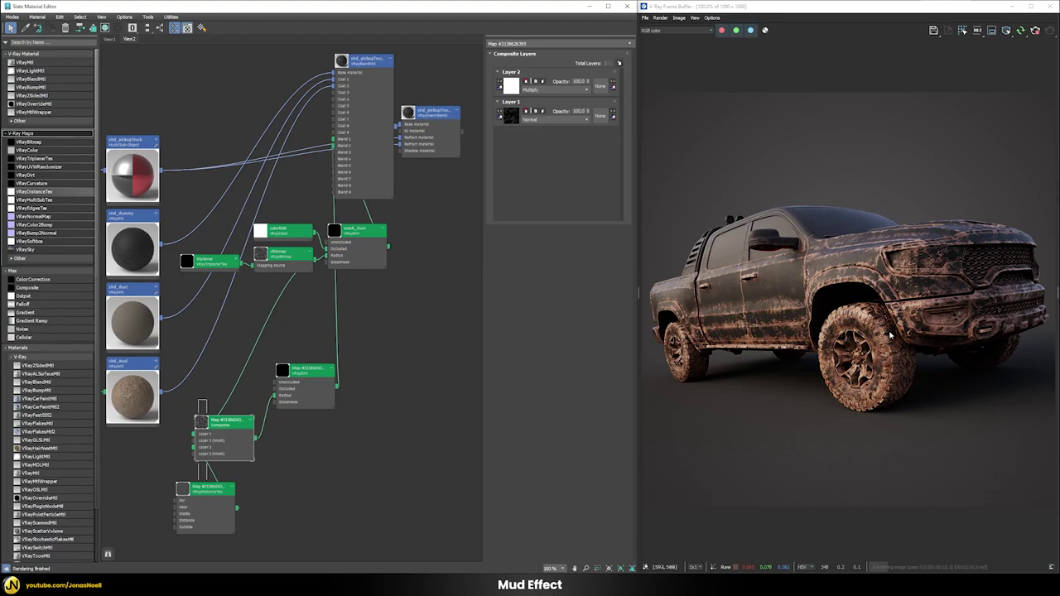
- Arrange the mud mask's VRayDirt, Composite and VRayDistanceTex nodes in a compact row below the dust mask nodes
drag(311, 374, 369, 362)
drag(224, 422, 291, 385)
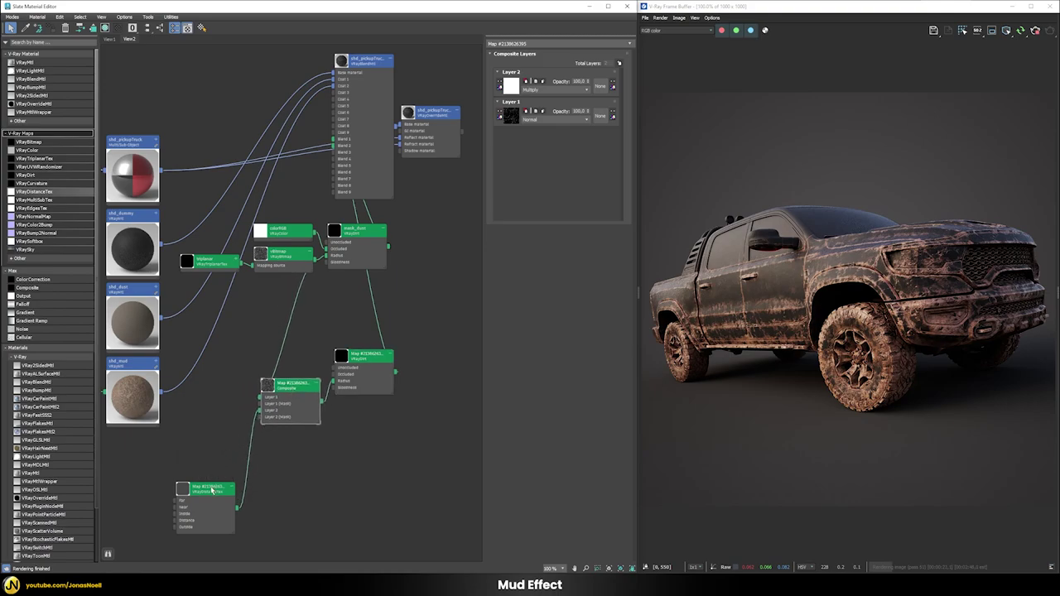
drag(213, 491, 224, 414)
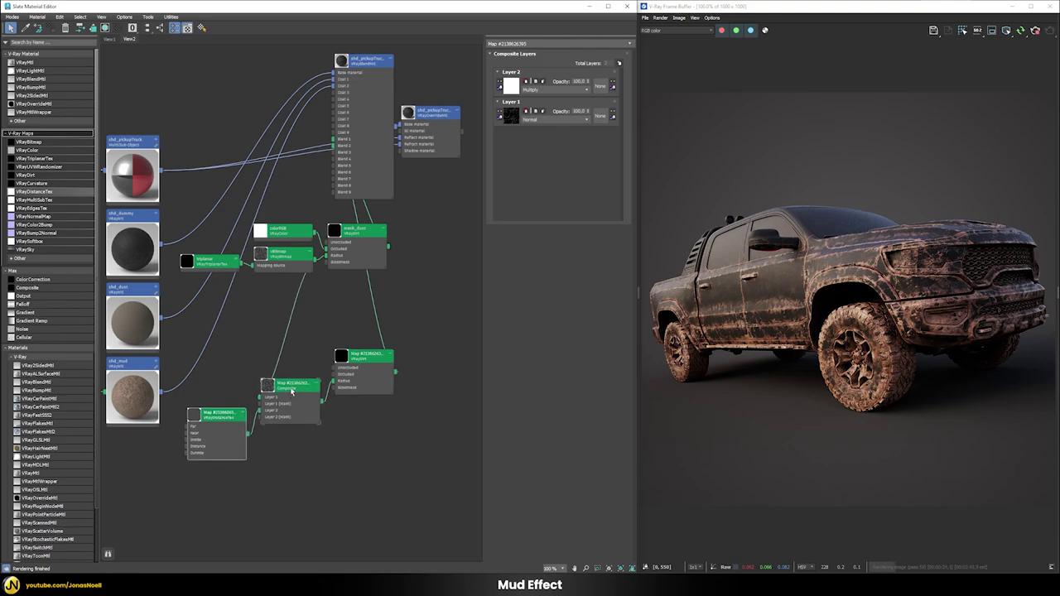
drag(365, 360, 387, 359)
drag(286, 385, 317, 376)
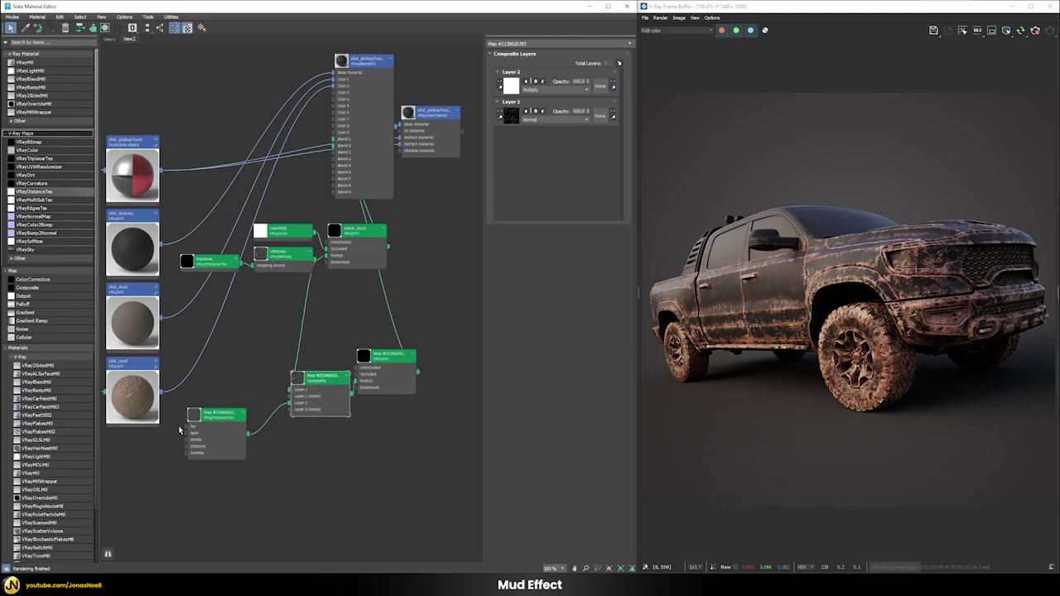
drag(224, 431, 248, 418)
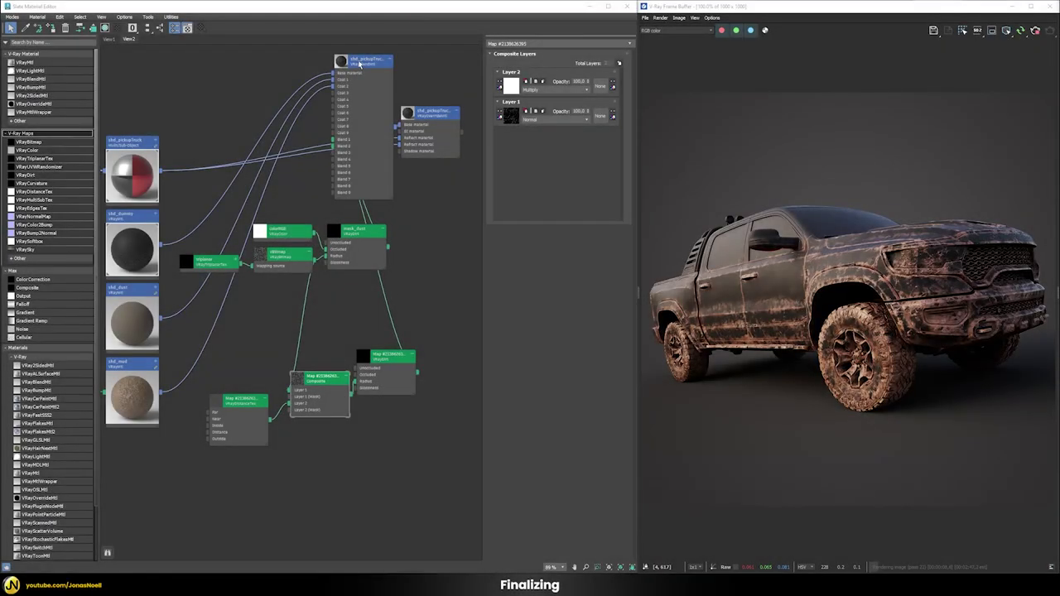
- In shd_pickupTruckDirty, set the dust coat's blend amount to 100 and replace the base material with an instance of shd_pickupTruck
click(359, 63)
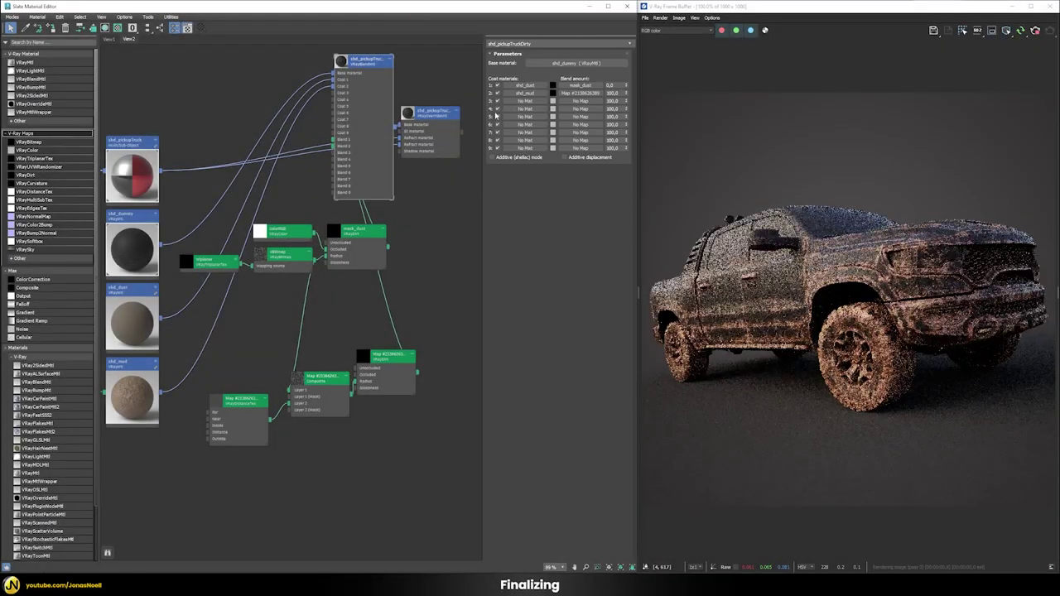
double_click(620, 84)
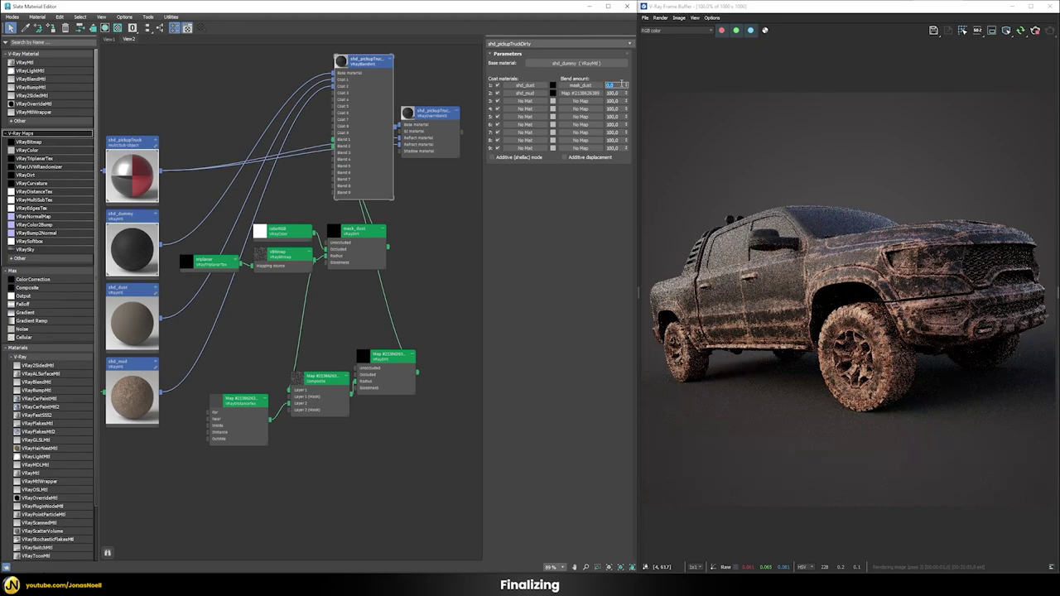
text(100)
key(Return)
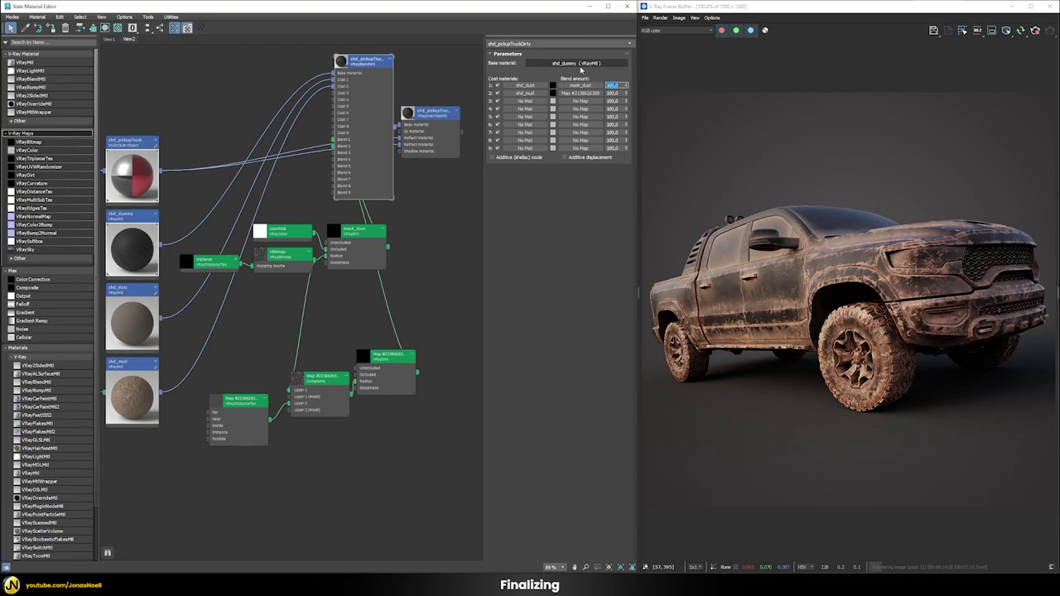
drag(163, 173, 281, 249)
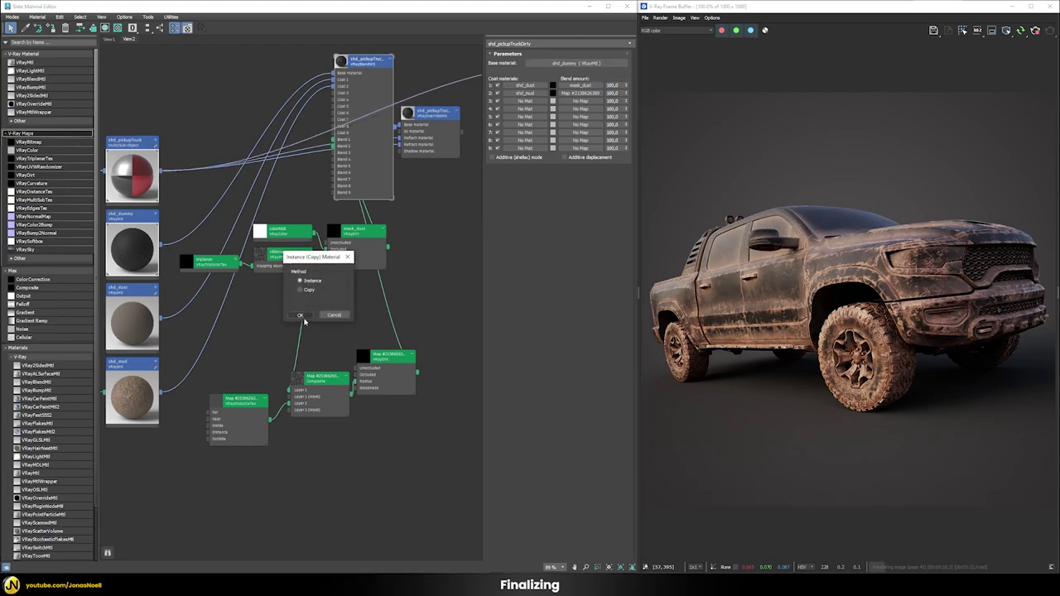
click(308, 323)
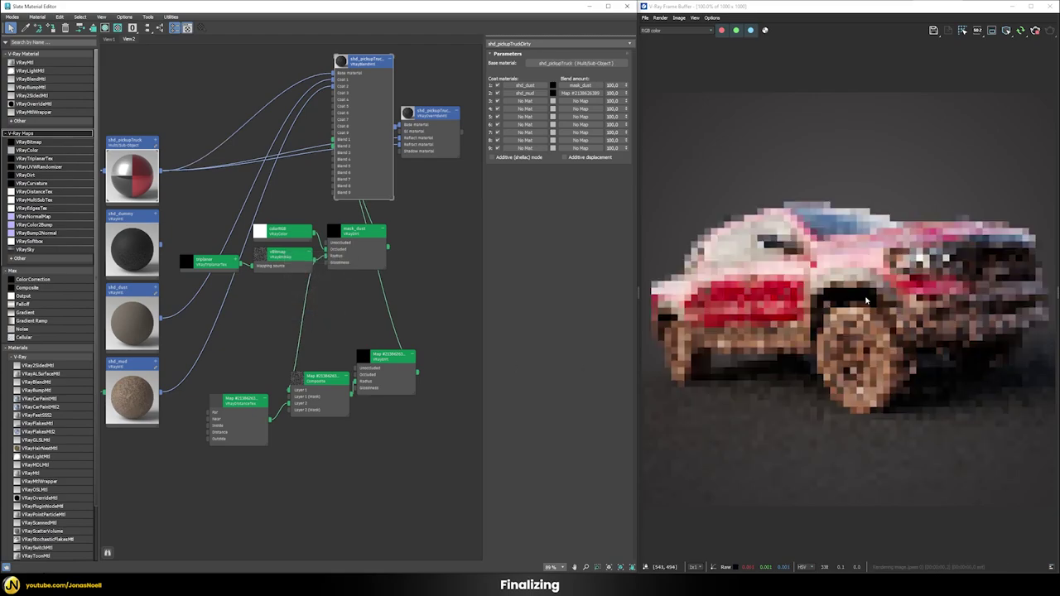